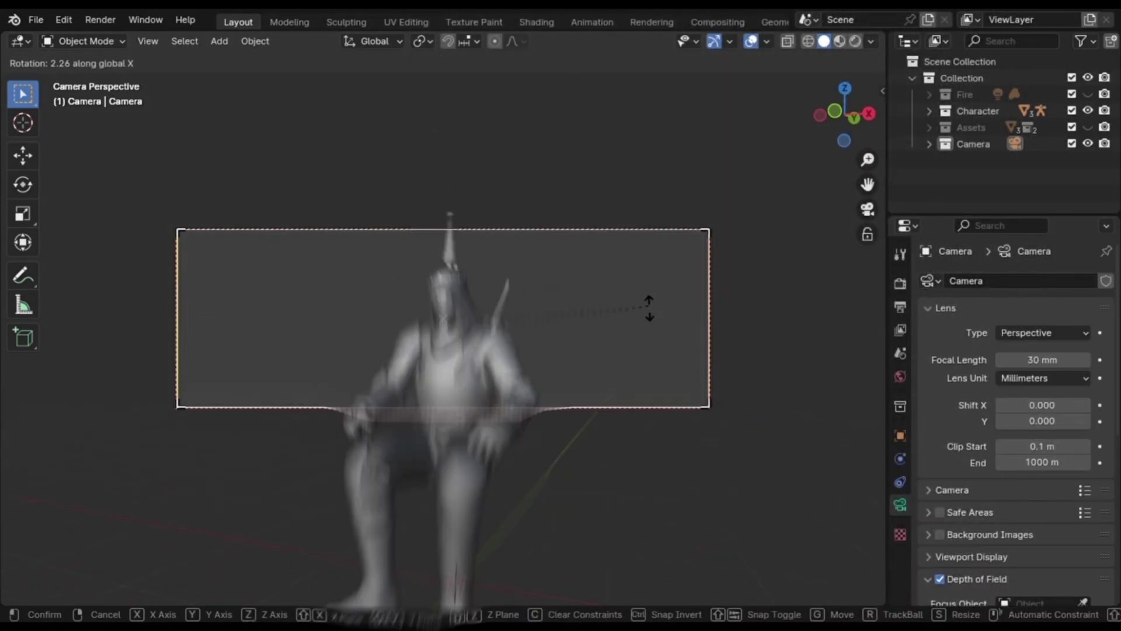
Confirm the camera's new tilt and drag its focal length up from 30 mm
click(648, 306)
drag(1043, 360, 1087, 360)
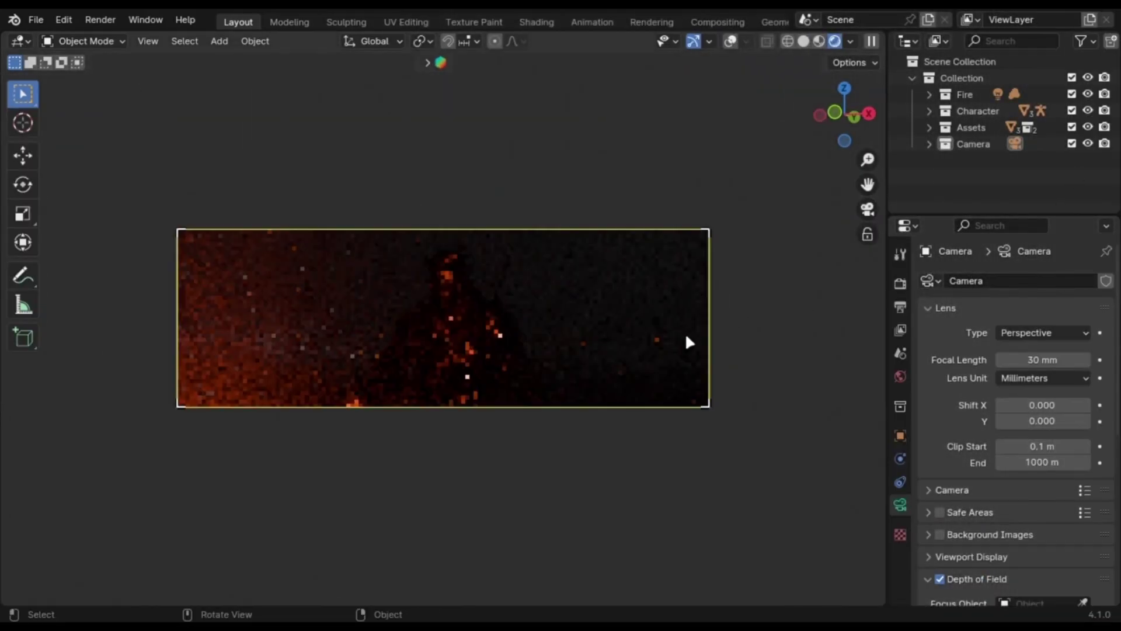
scroll(952, 403, down, 6)
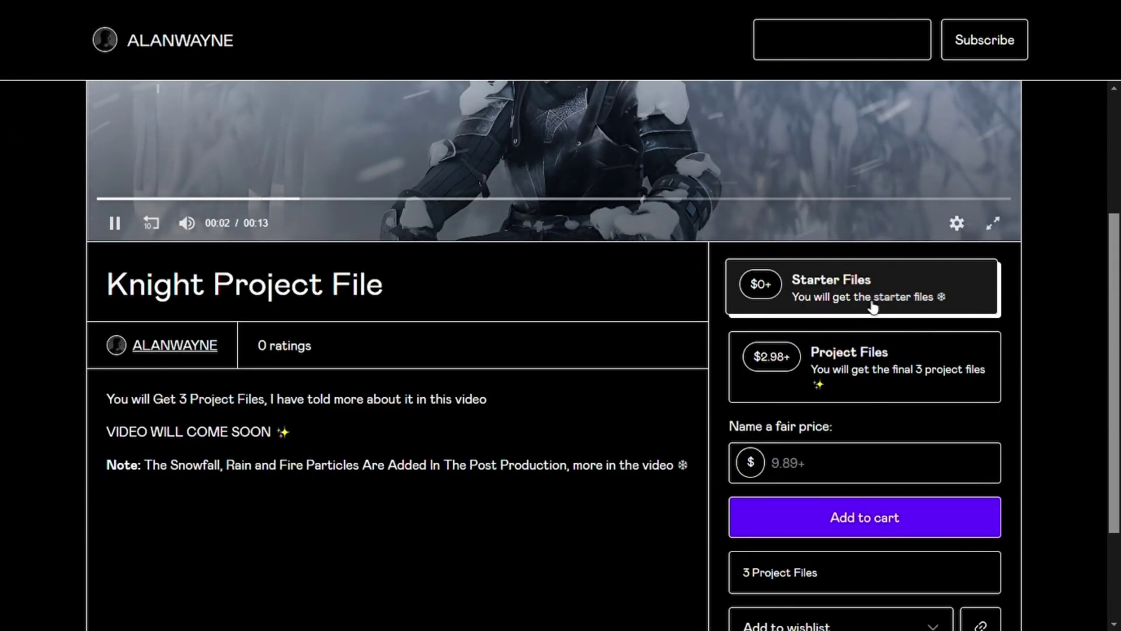
scroll(876, 327, down, 3)
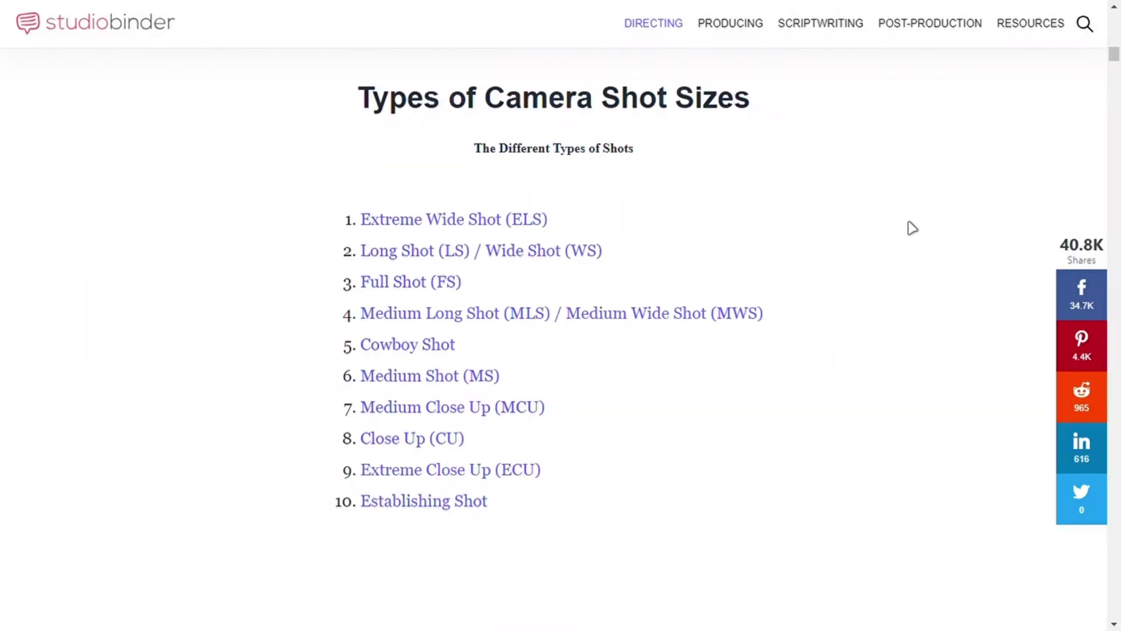
Scroll the StudioBinder shot-sizes article to Extreme Close Up (ECU) and highlight that heading
scroll(910, 233, down, 15)
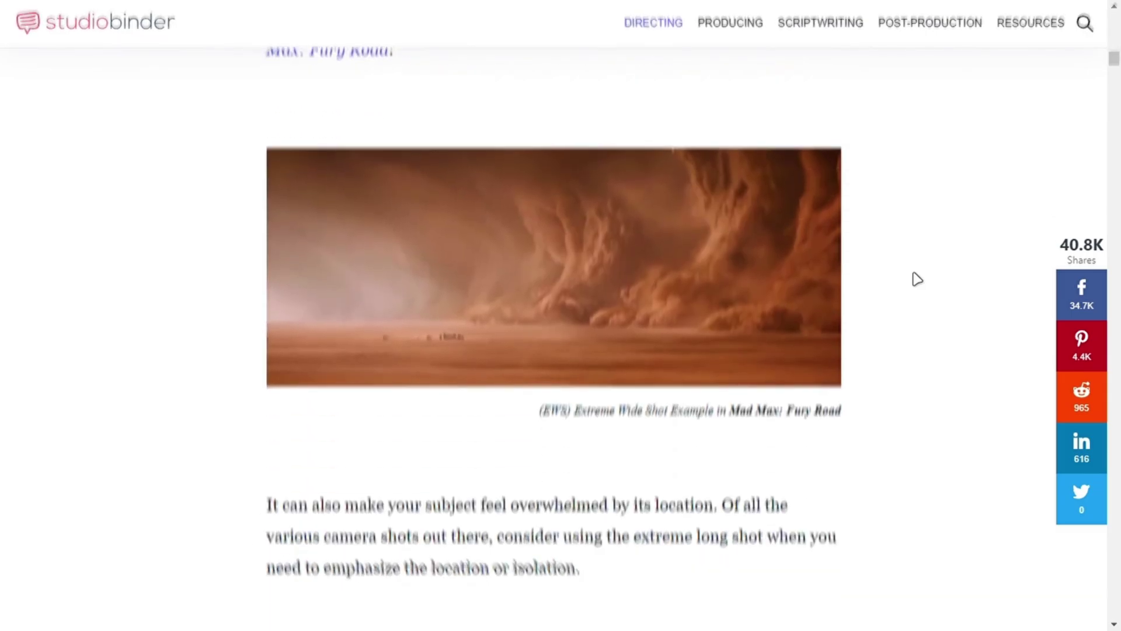
scroll(917, 279, down, 20)
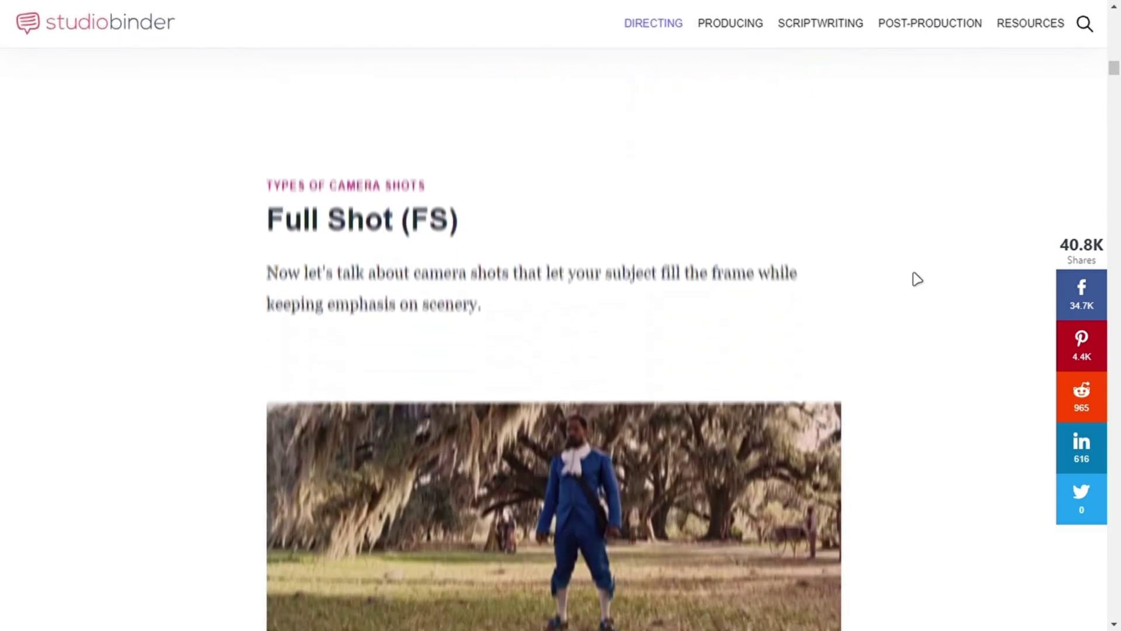
scroll(917, 279, down, 20)
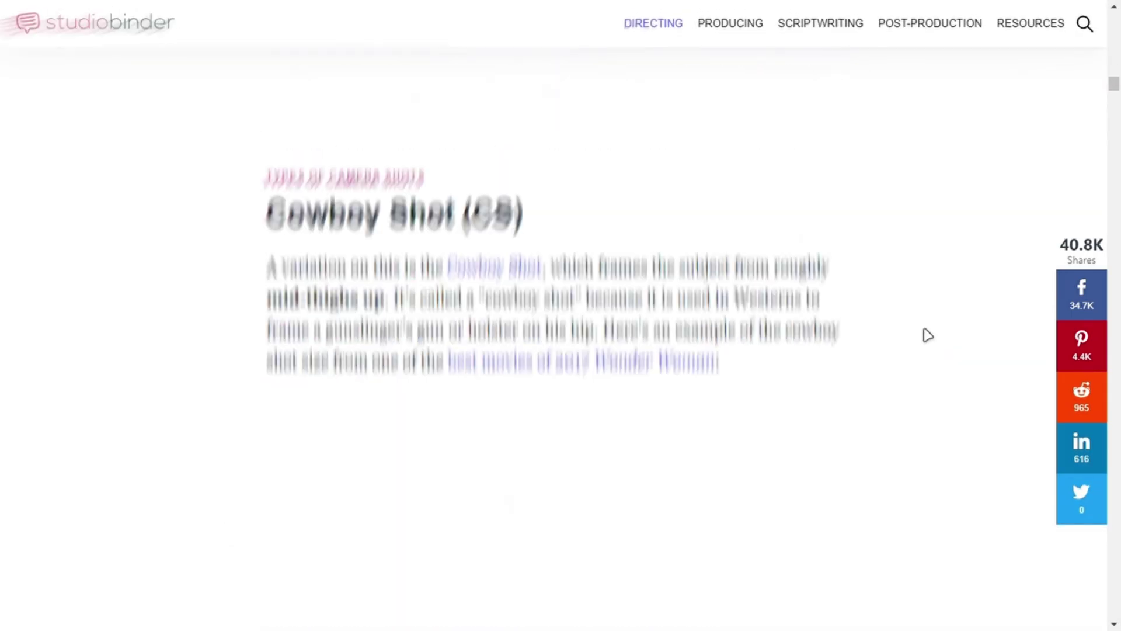
scroll(928, 335, down, 20)
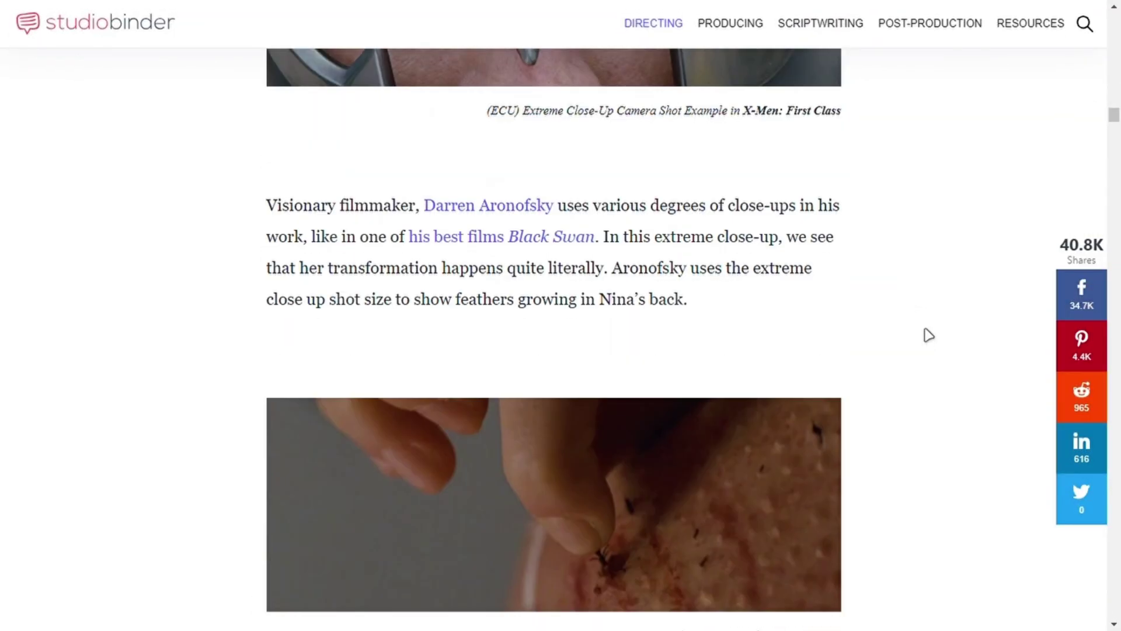
scroll(929, 335, down, 12)
scroll(481, 342, up, 17)
scroll(639, 318, up, 7)
drag(251, 283, 624, 287)
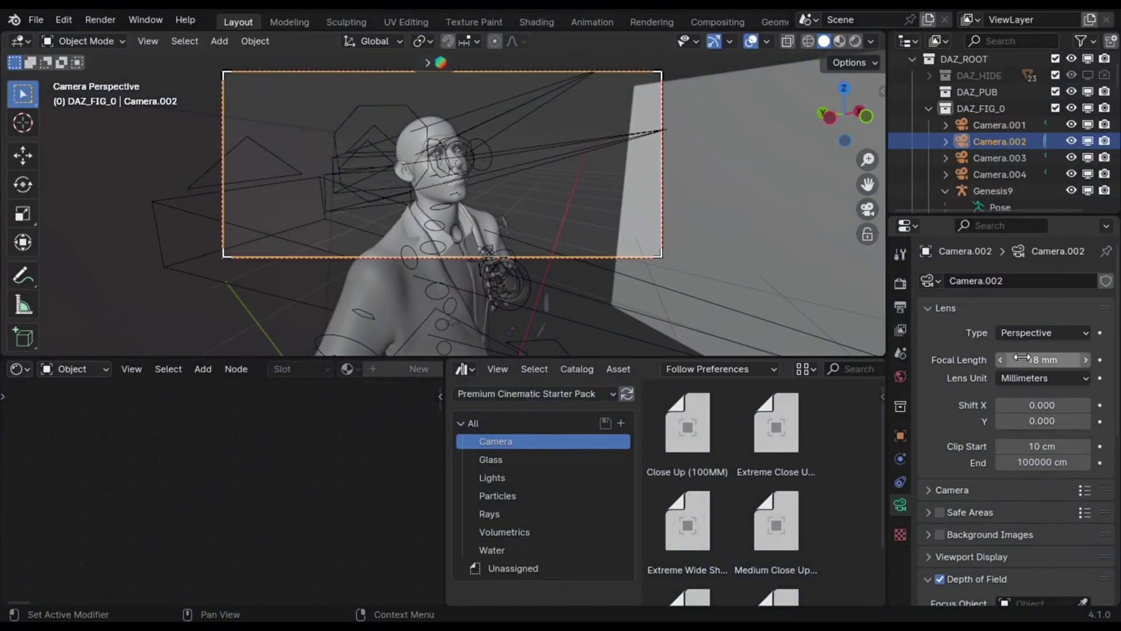
Set Camera.002's focal length to exactly 100 mm
drag(1023, 358, 1081, 358)
key(Escape)
click(1045, 360)
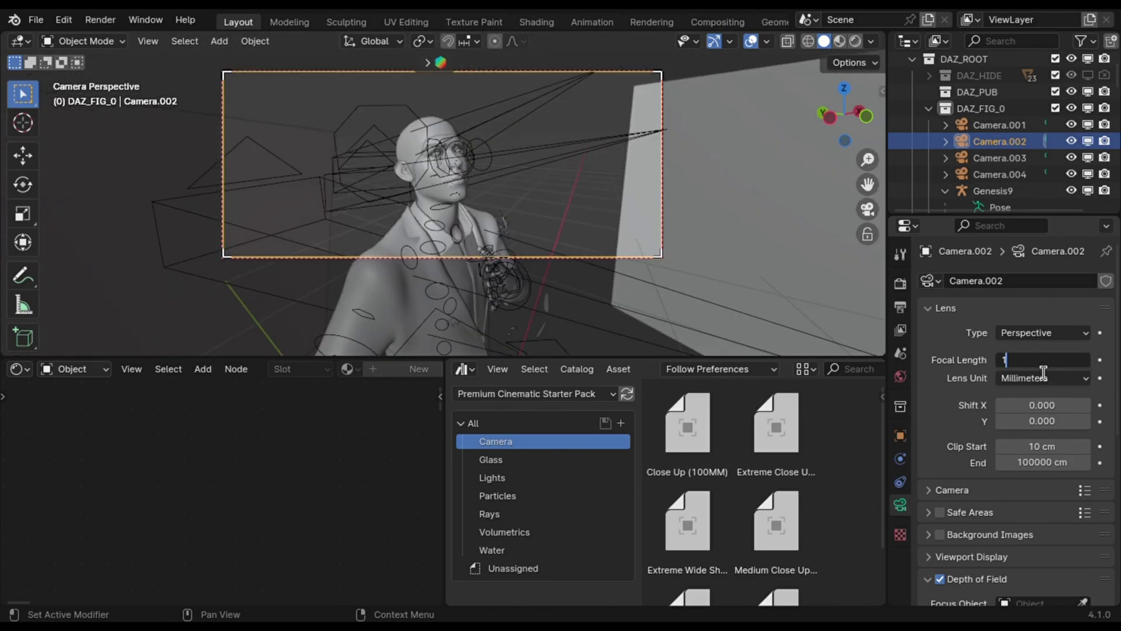
key(Return)
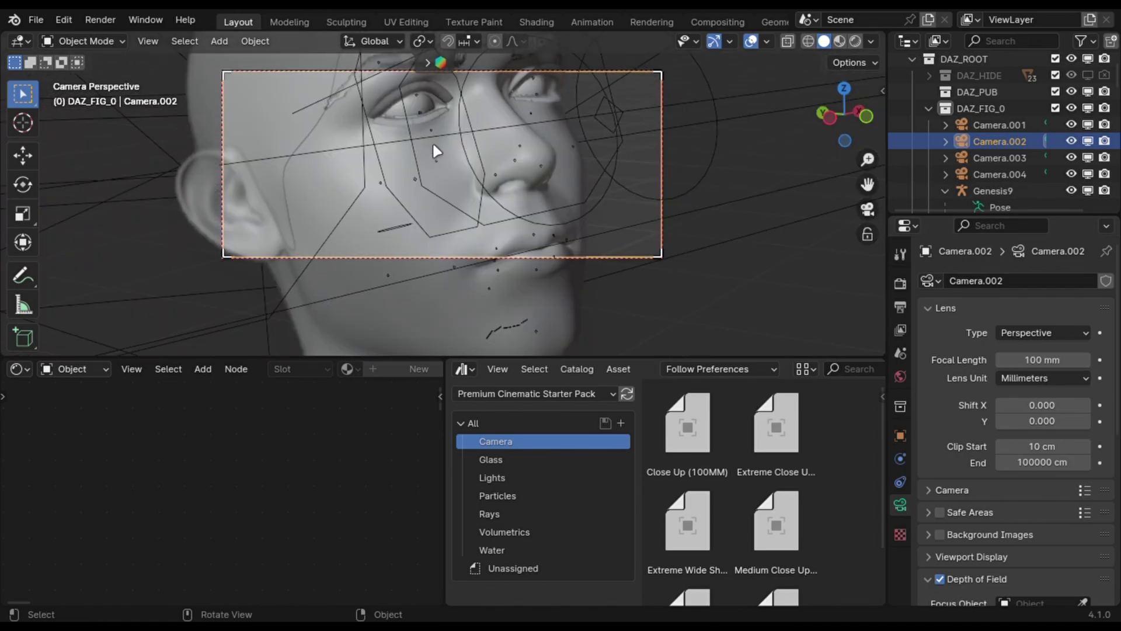
Drop in the Extreme Close Up camera, copy Camera.002's location and rotation to it, and view through the camera
click(868, 209)
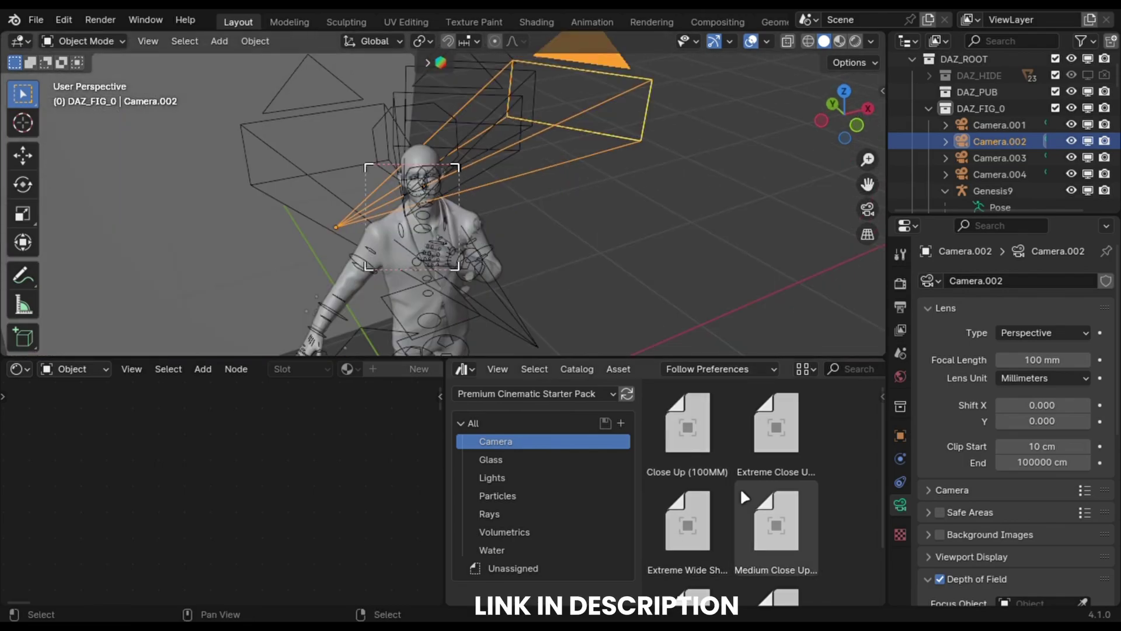
drag(766, 444, 577, 326)
drag(555, 286, 554, 282)
shift+click(745, 227)
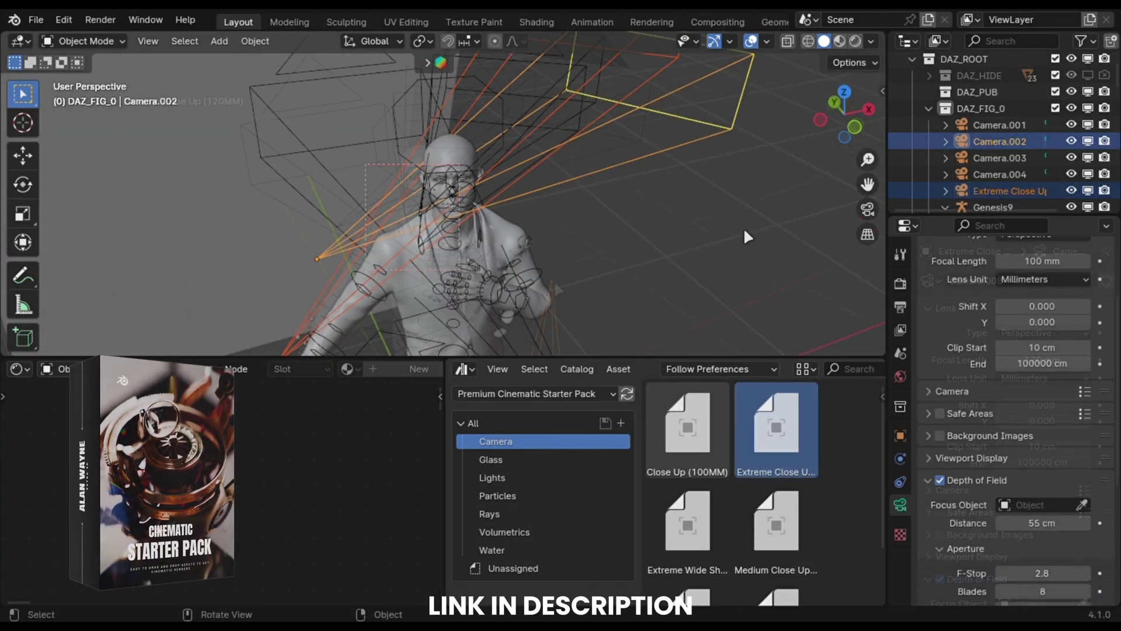
key(ctrl+c)
click(724, 242)
key(ctrl+c)
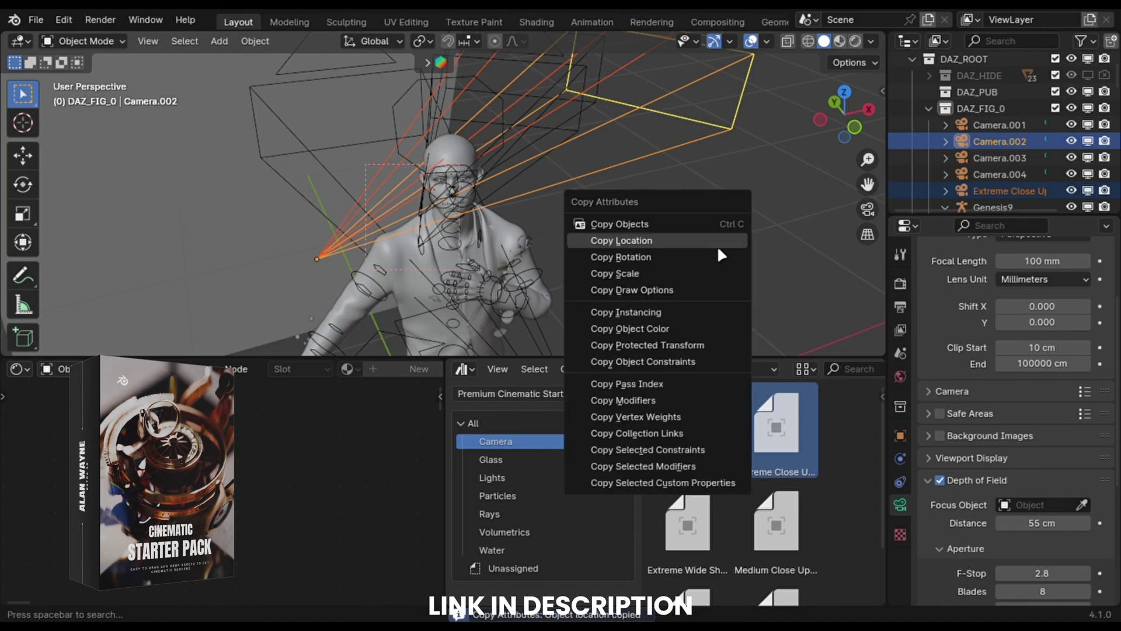
click(675, 256)
key(KP_0)
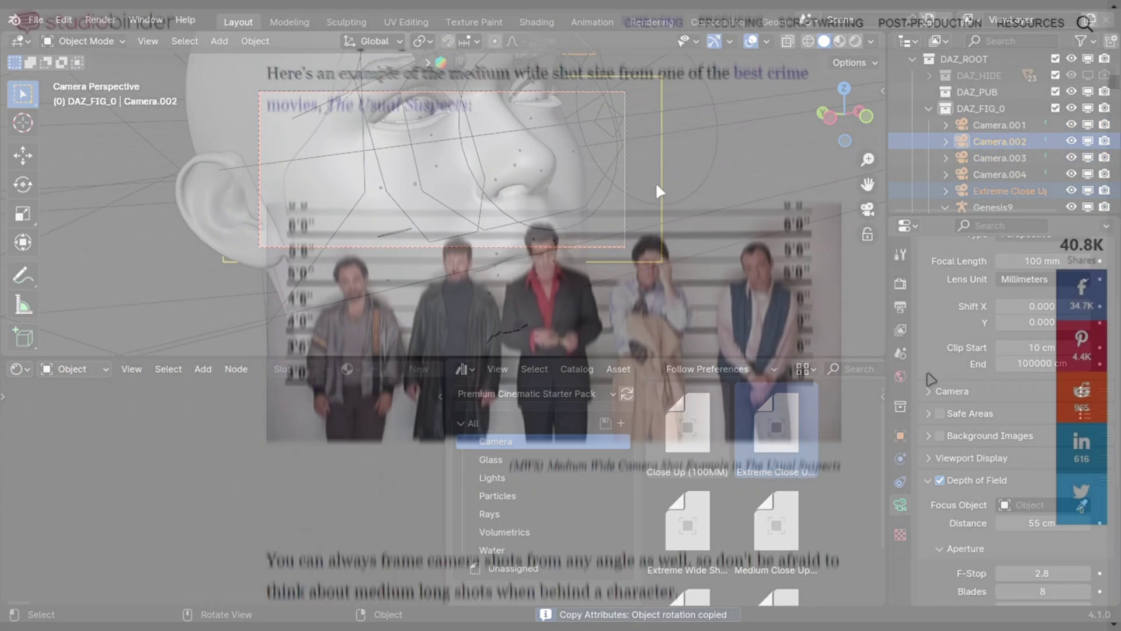
Scroll up to the Long Shot (LS) or Wide Shot (WS) heading, highlight 'Wide Shot', and autoscroll to The Martian example
scroll(929, 381, up, 20)
scroll(929, 380, up, 20)
scroll(951, 490, down, 3)
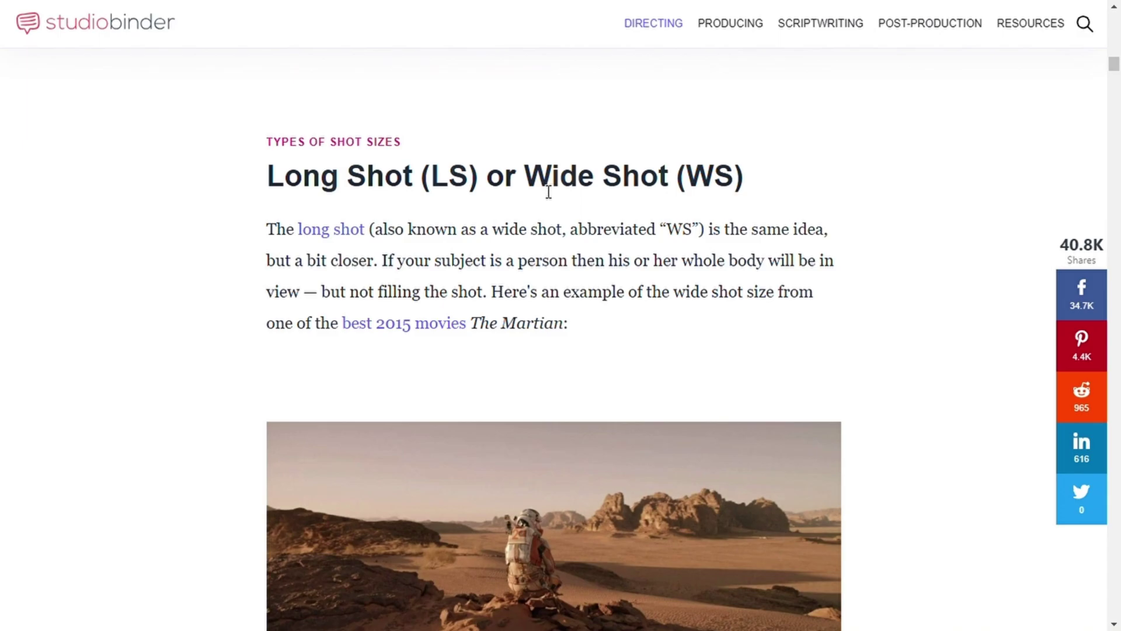
drag(525, 178, 637, 207)
middle_click(843, 241)
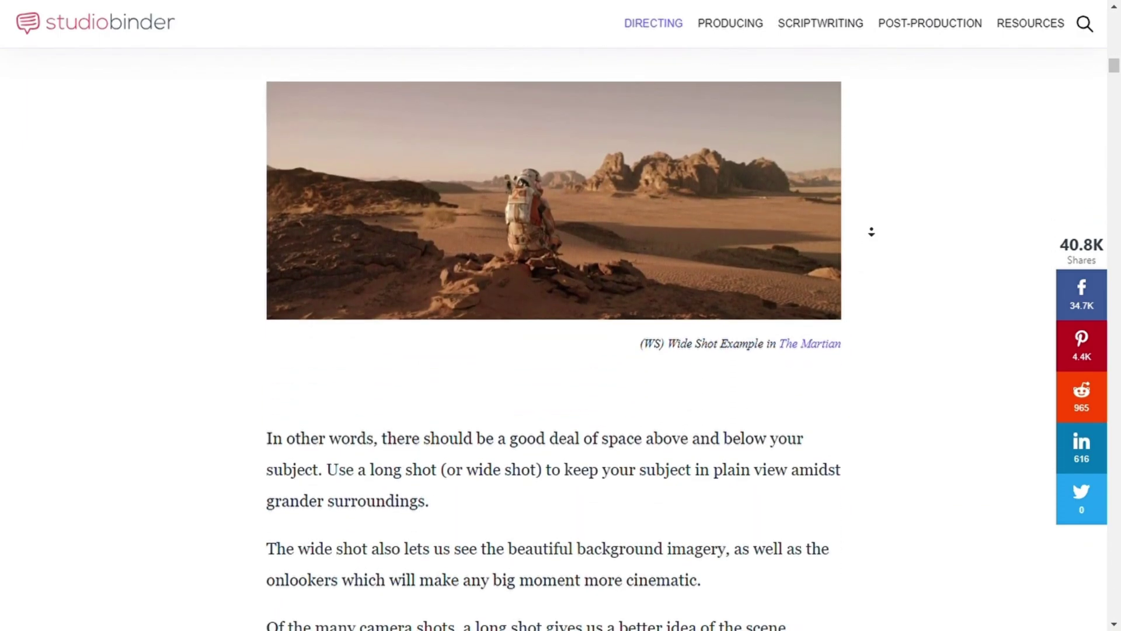
middle_click(872, 232)
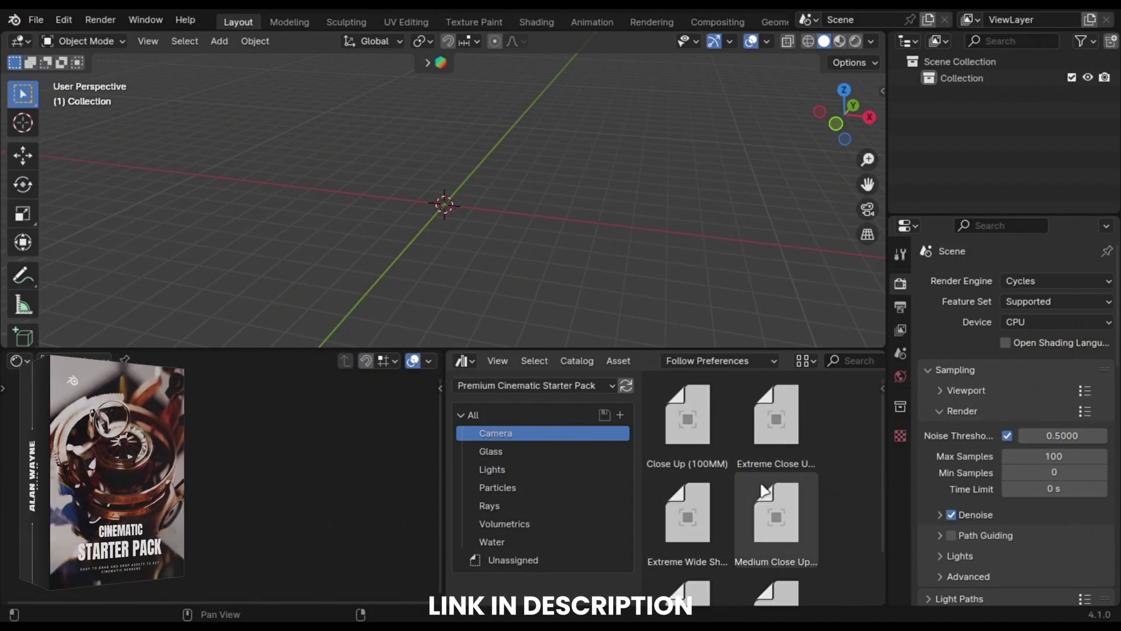
Drag the Wide Shot (30MM) camera asset into the scene, then delete it
scroll(781, 485, down, 2)
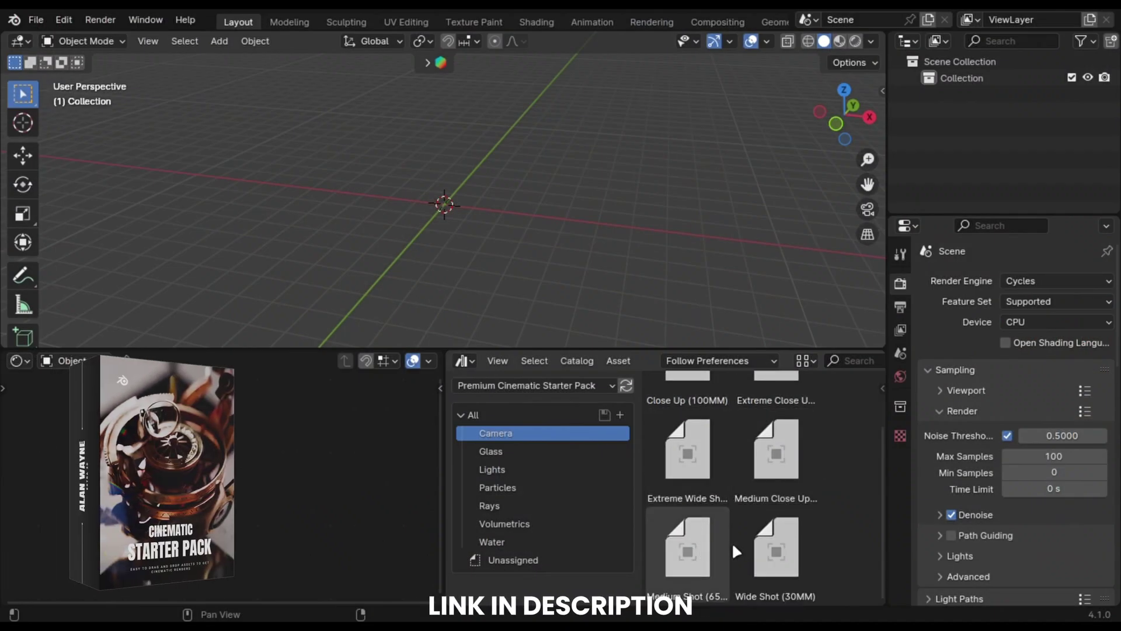
drag(765, 552, 493, 250)
drag(449, 215, 450, 210)
middle_drag(520, 261, 608, 241)
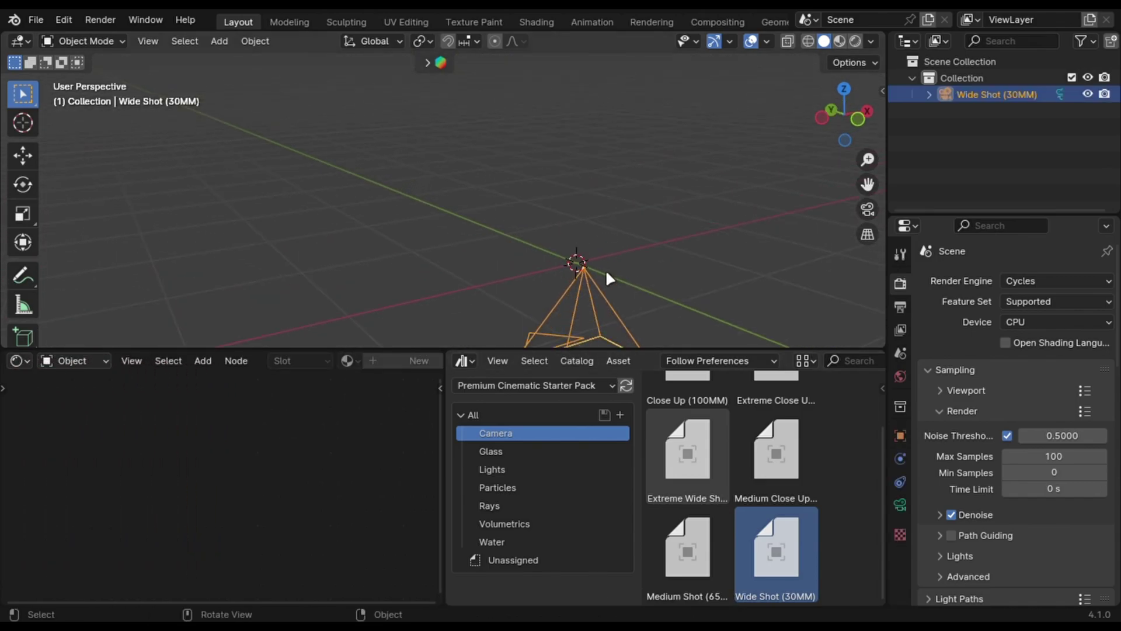
key(x)
click(630, 275)
Add a plain camera via Shift+A search, view through it, and show its 30 mm lens settings
key(shift+a)
text(camera)
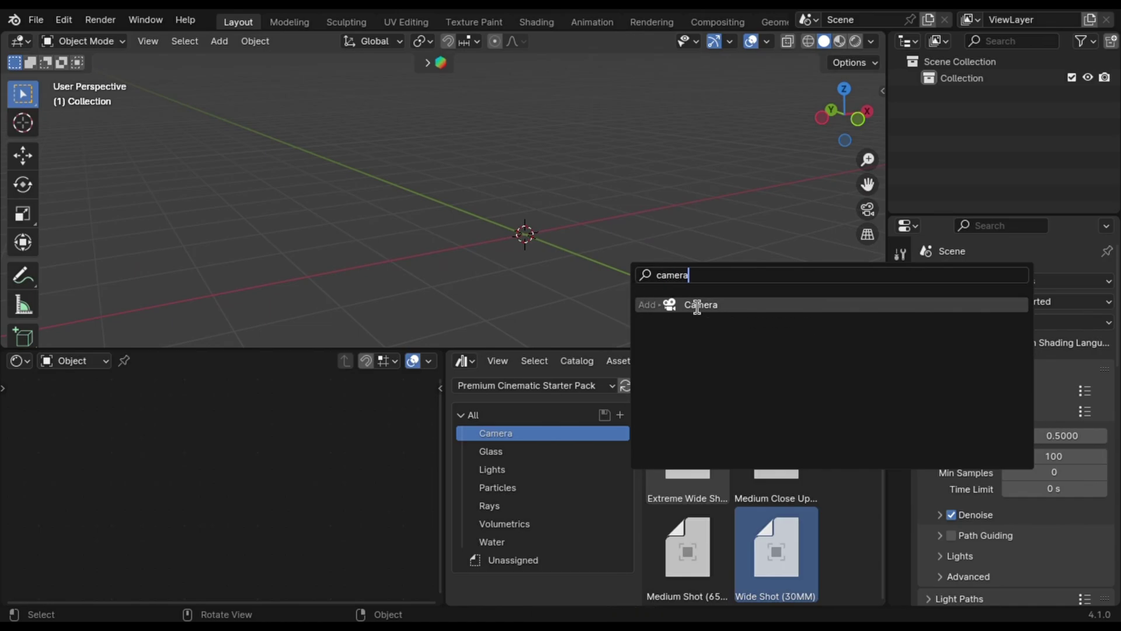
click(697, 305)
key(KP_0)
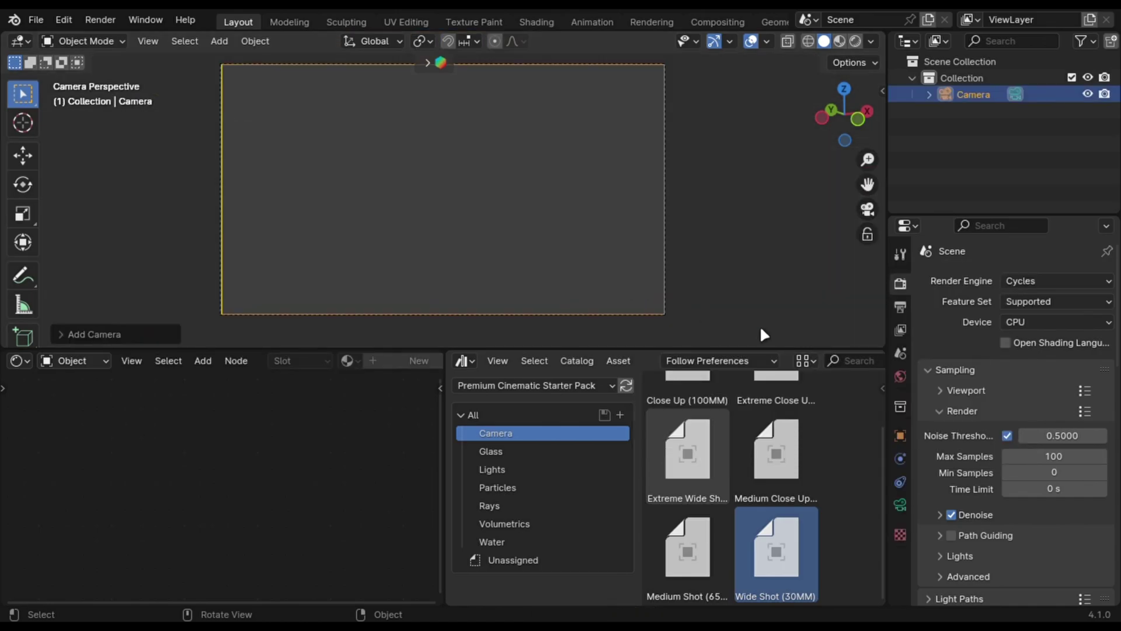
click(901, 506)
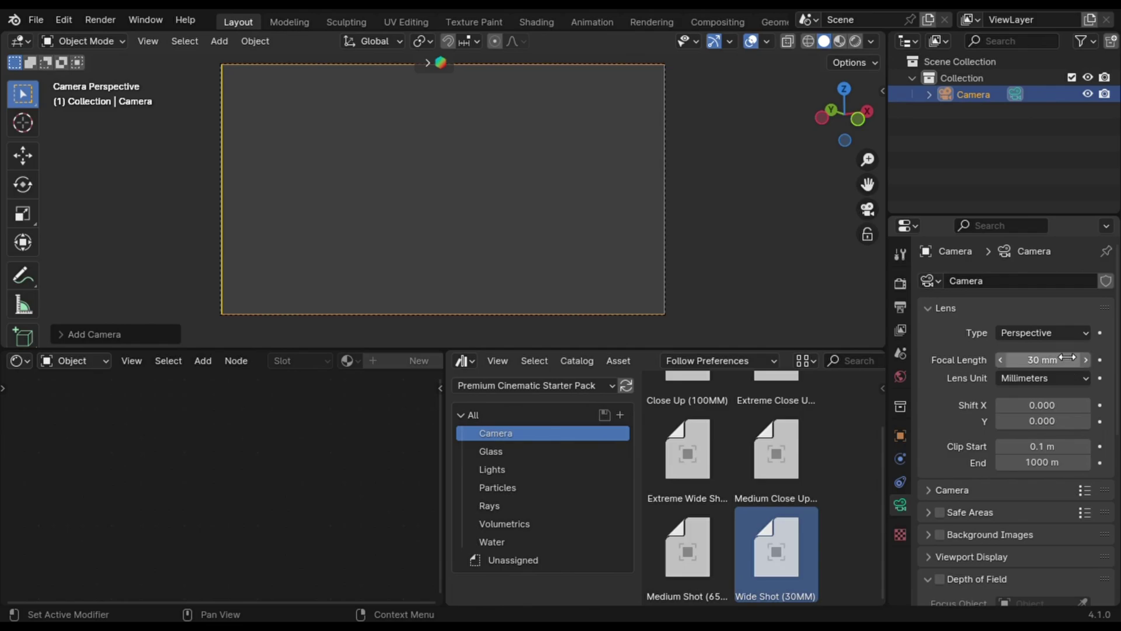
middle_drag(847, 257, 710, 248)
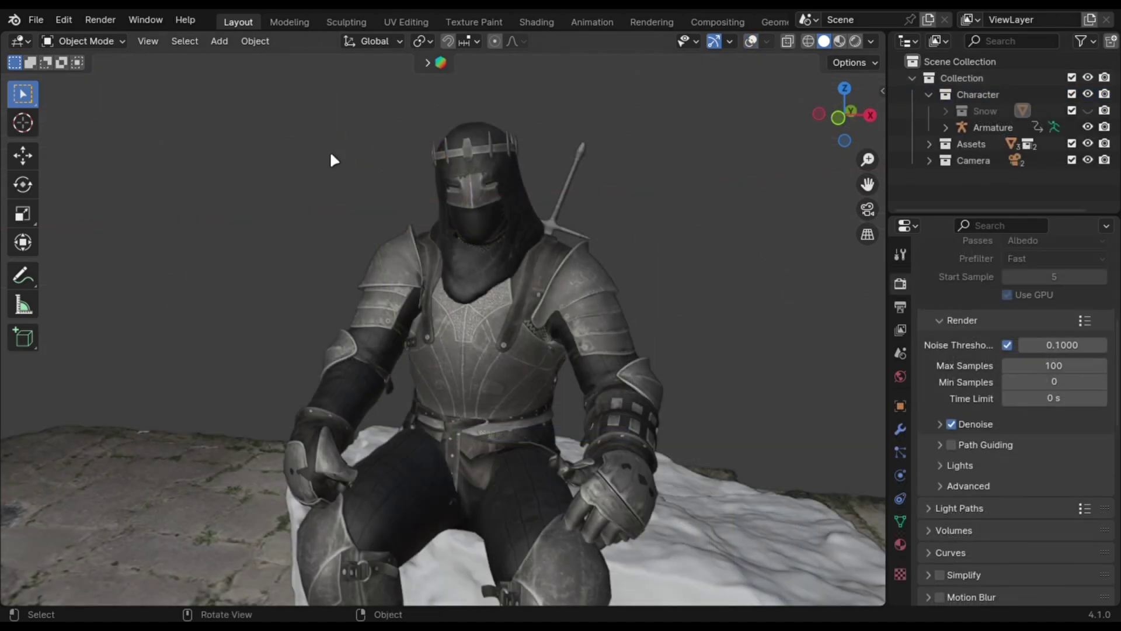
Orbit to the knight's front and open the viewport sidebar for the Real Snow tools
middle_drag(672, 242, 765, 184)
drag(897, 100, 890, 99)
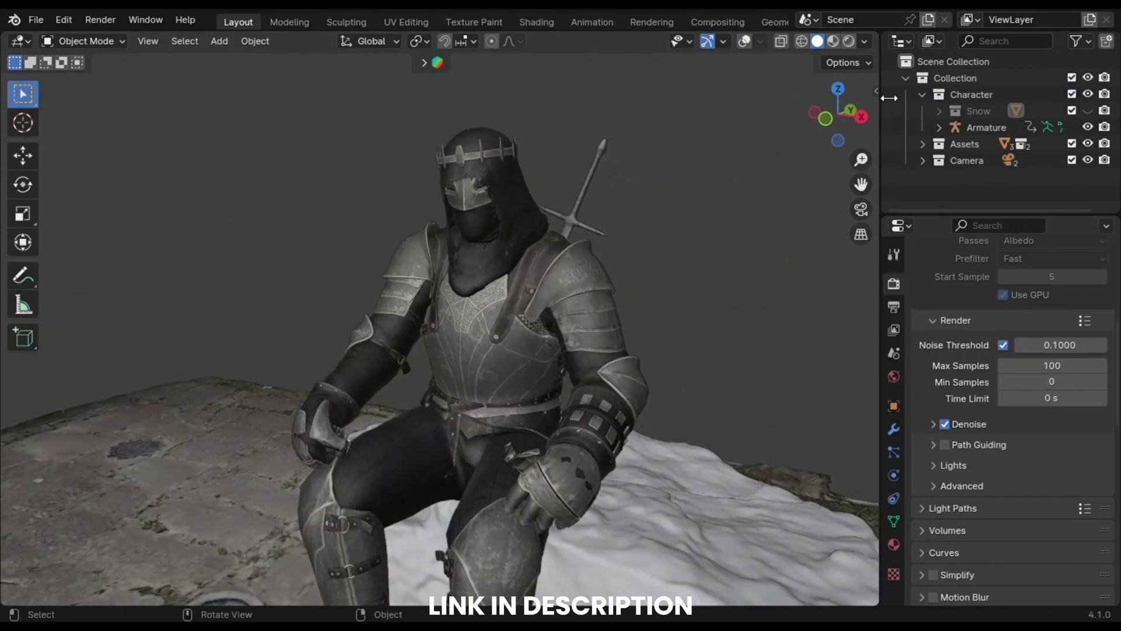
click(878, 96)
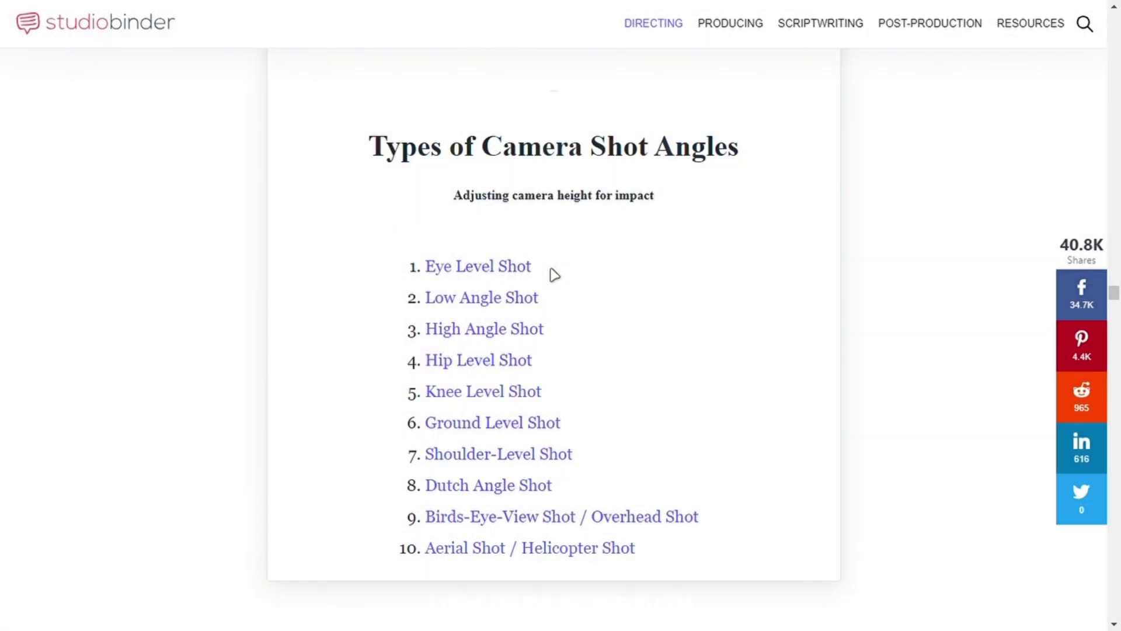
Scroll the camera angles article to the Empire Strikes Back low angle example and highlight its description
scroll(553, 275, down, 15)
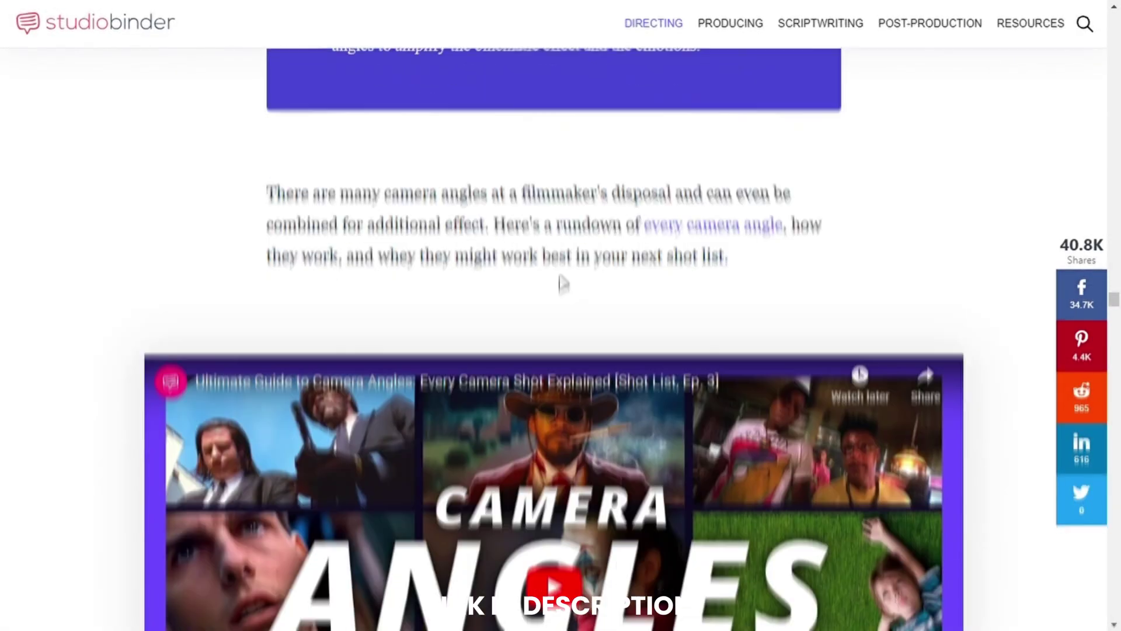
scroll(564, 285, down, 20)
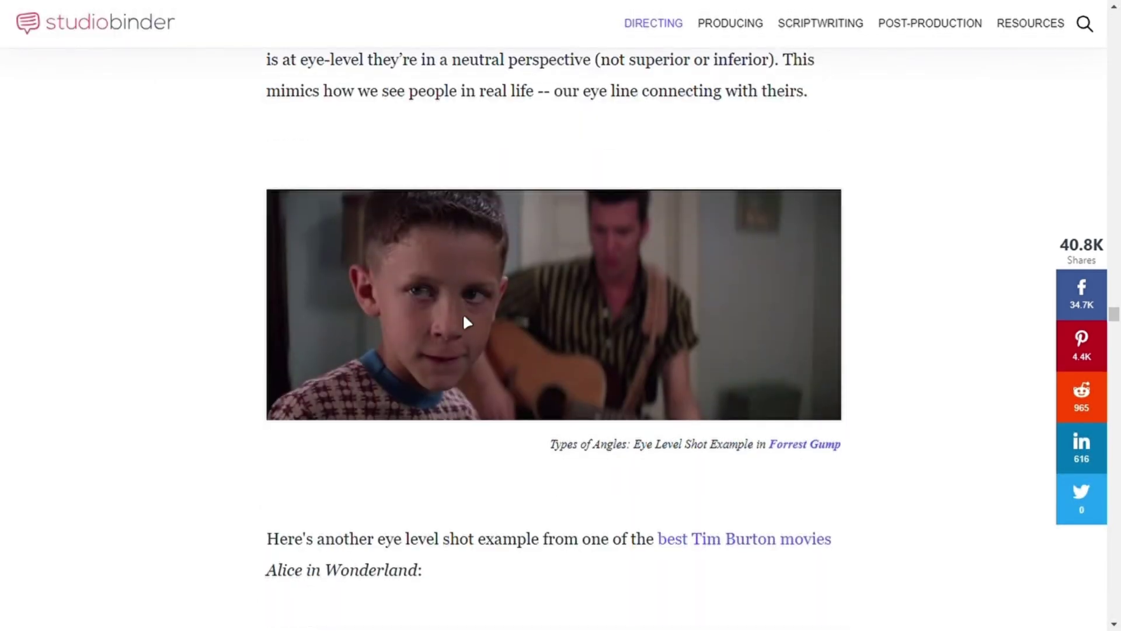
scroll(450, 323, down, 10)
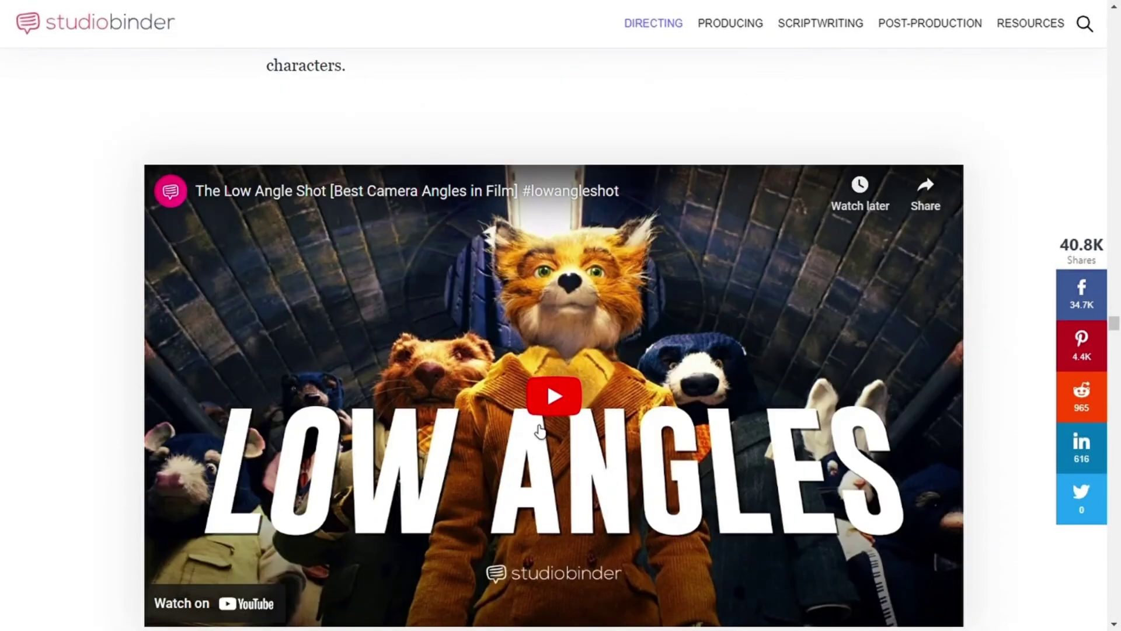
scroll(524, 430, down, 10)
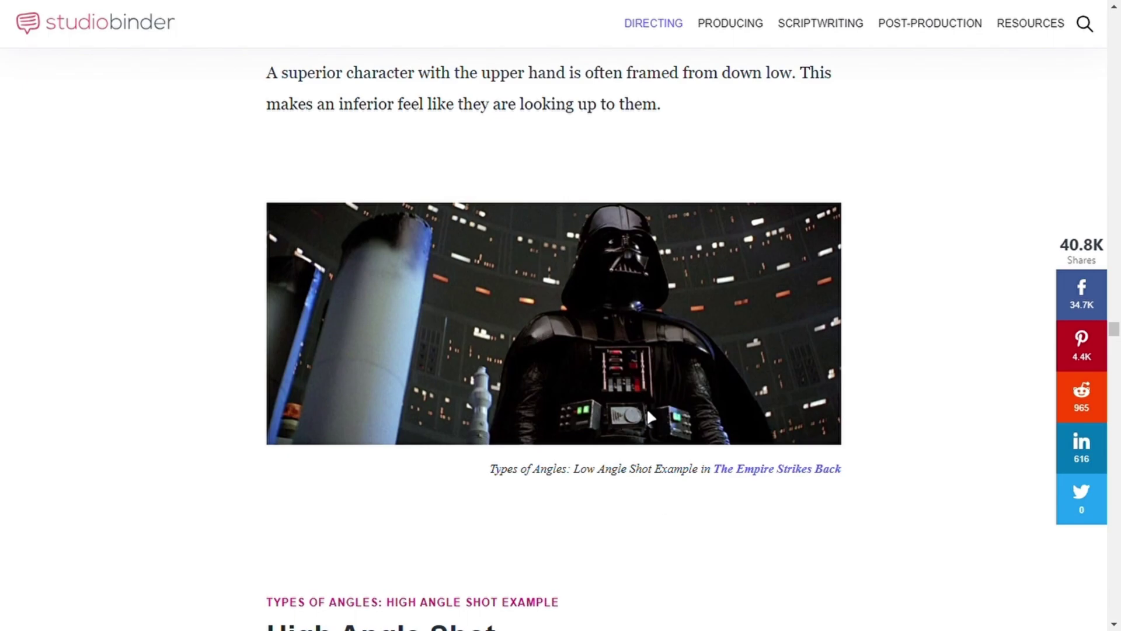
drag(232, 86, 707, 129)
Rotate the camera to 95° X and 20° Z, lower it to about 1.3853 m, and show its lens settings
scroll(518, 264, up, 2)
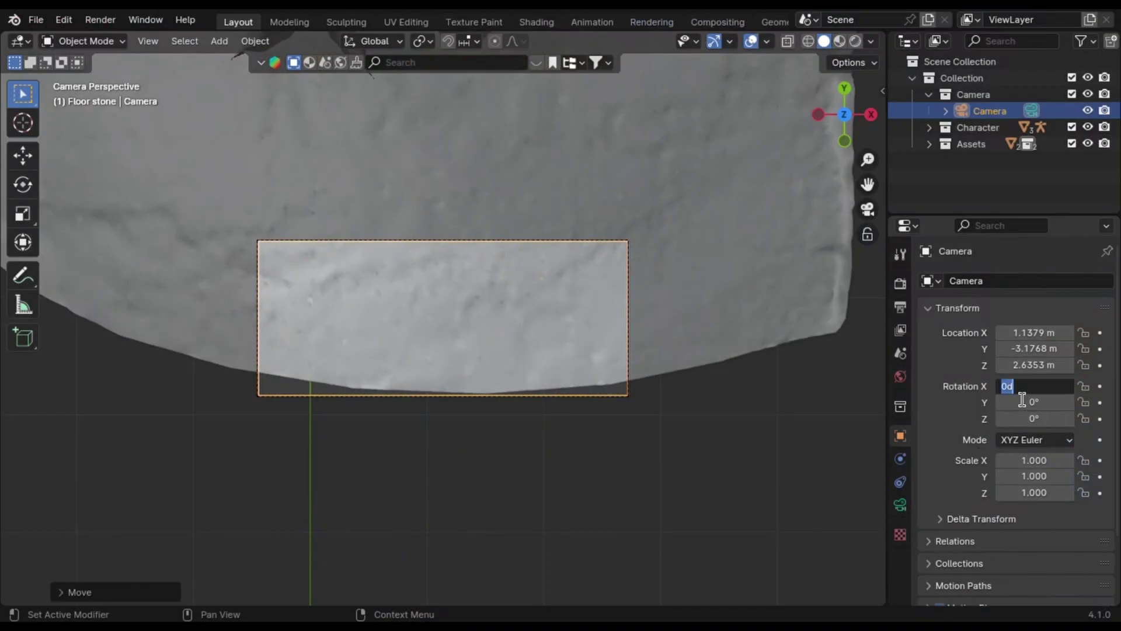
key(Return)
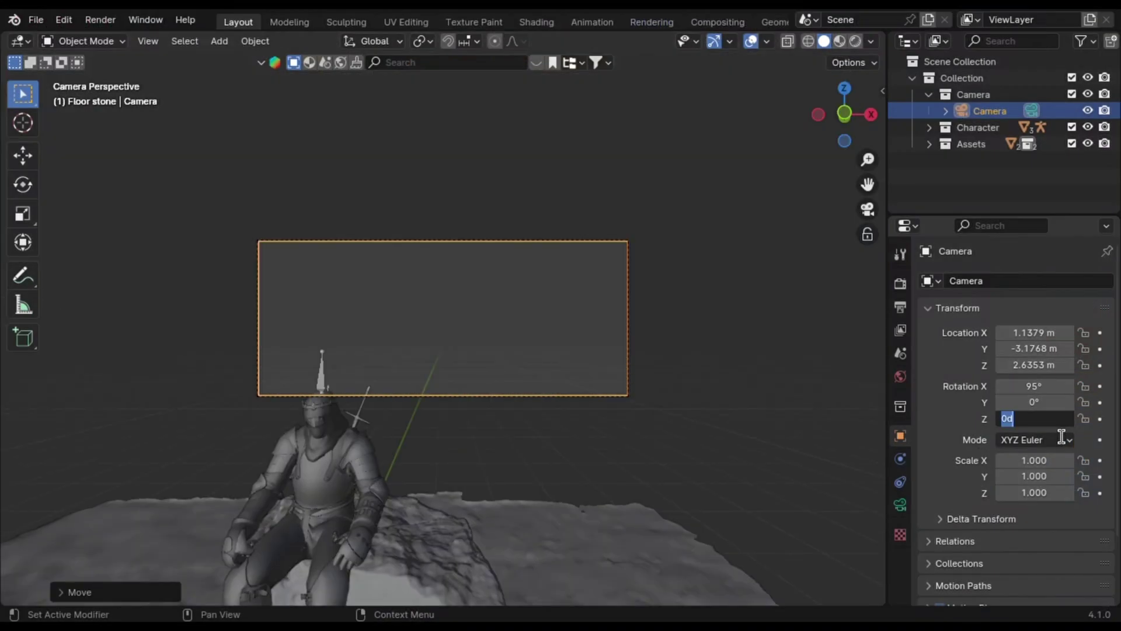
click(1029, 424)
text(20)
key(Return)
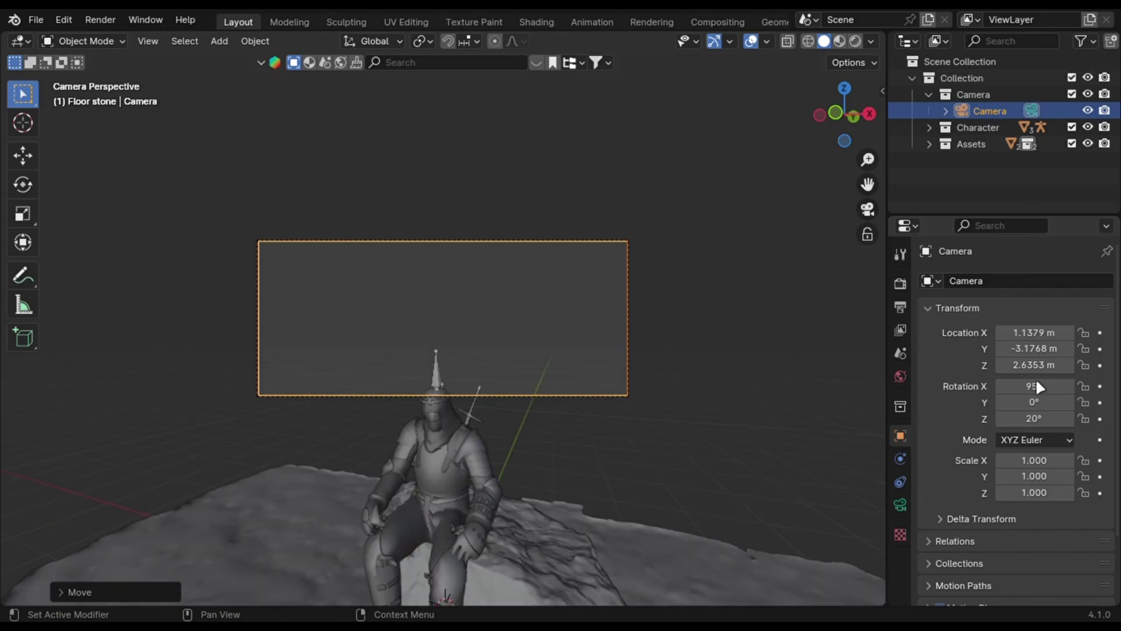
mouse_move(1036, 365)
mouse_down()
mouse_move(975, 365)
mouse_move(1035, 378)
mouse_up()
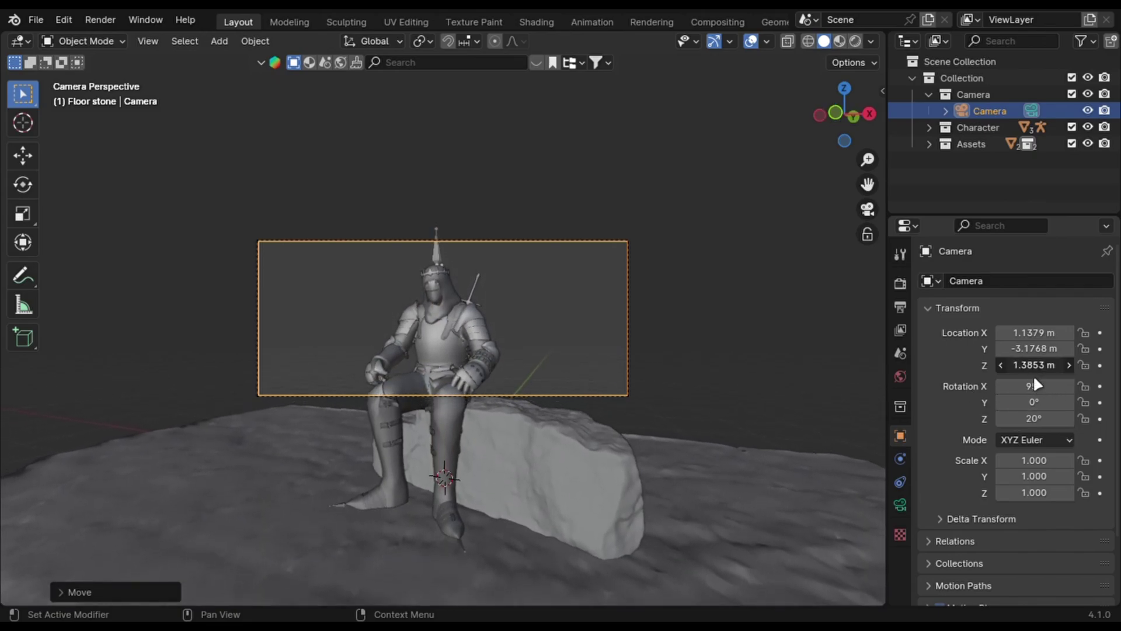
click(900, 505)
Enable the Thirds composition guide under the camera's Viewport Display settings
scroll(1022, 475, down, 6)
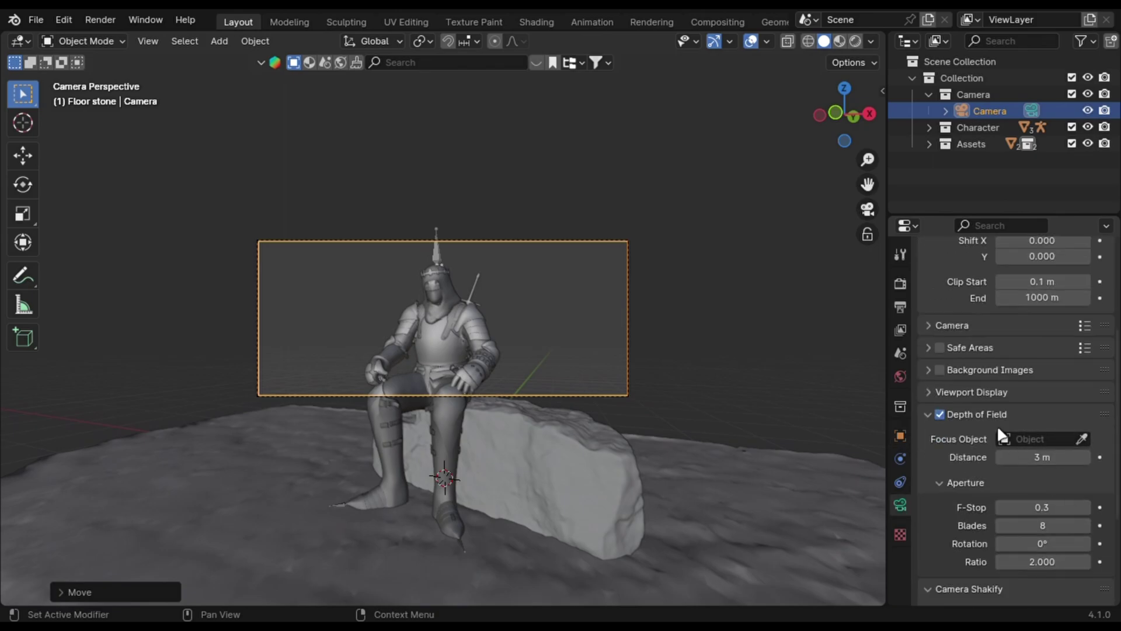
scroll(975, 396, up, 2)
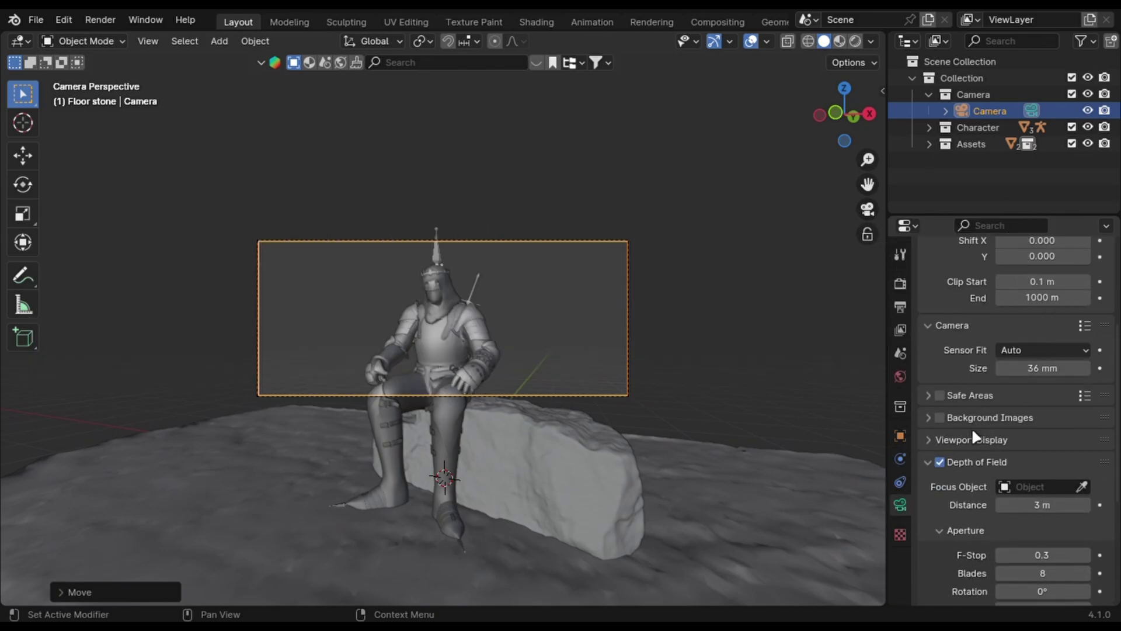
click(972, 440)
scroll(976, 464, down, 4)
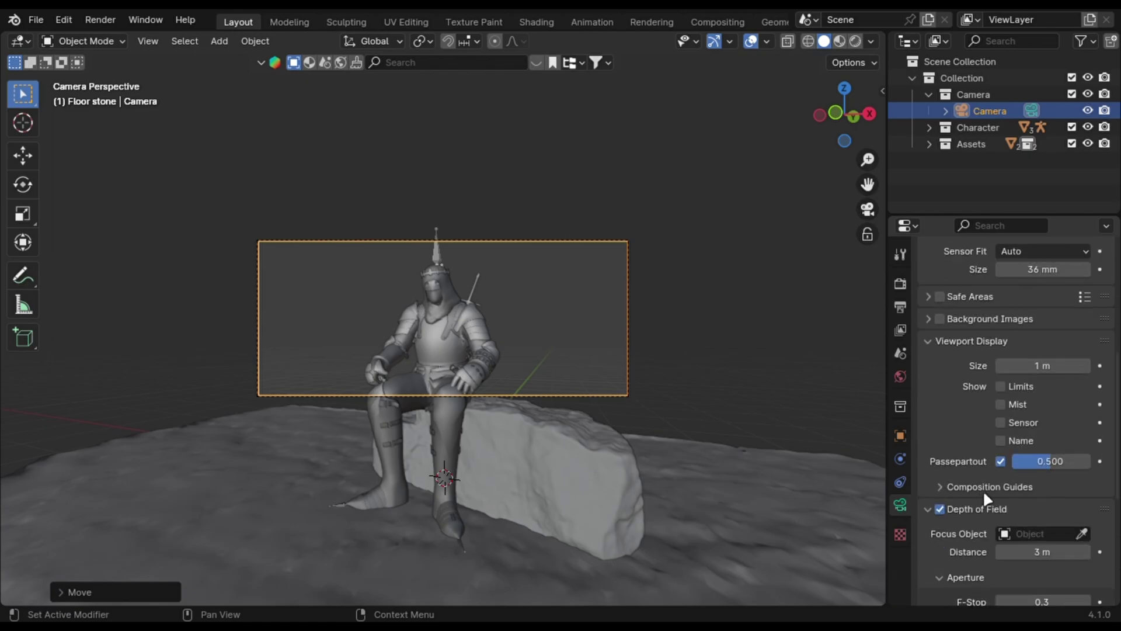
click(986, 495)
scroll(976, 485, down, 3)
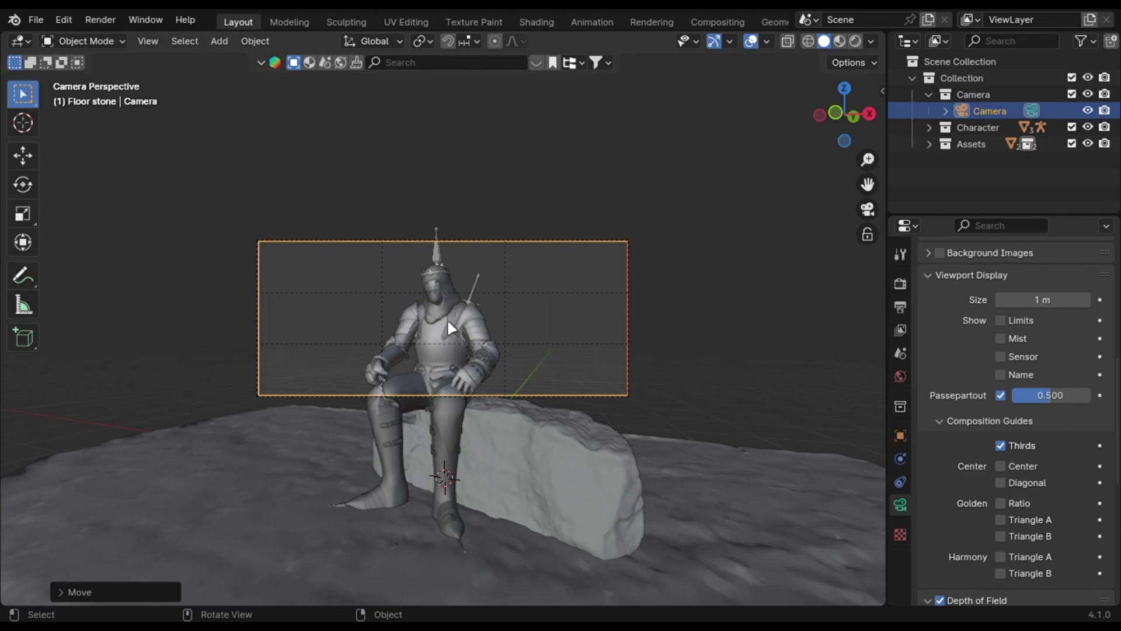
Turn the camera from 20° to 21° around Z in its object properties
scroll(1017, 411, up, 1)
click(901, 435)
scroll(1035, 353, up, 1)
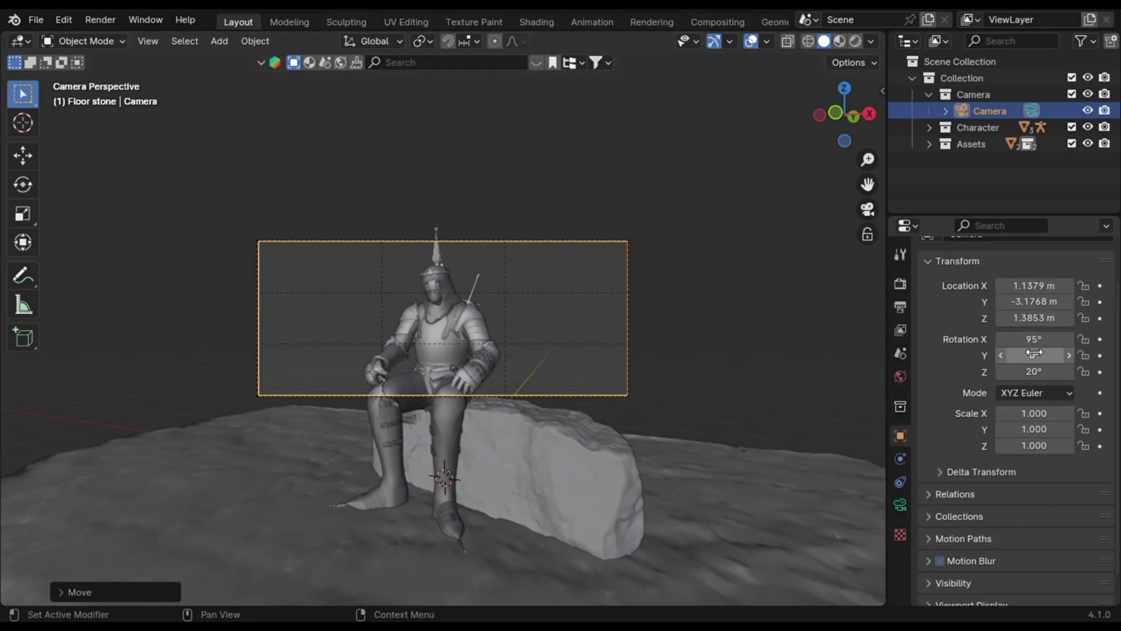
mouse_move(1046, 373)
mouse_down()
mouse_move(1055, 372)
mouse_move(1040, 373)
mouse_up()
scroll(448, 402, up, 4)
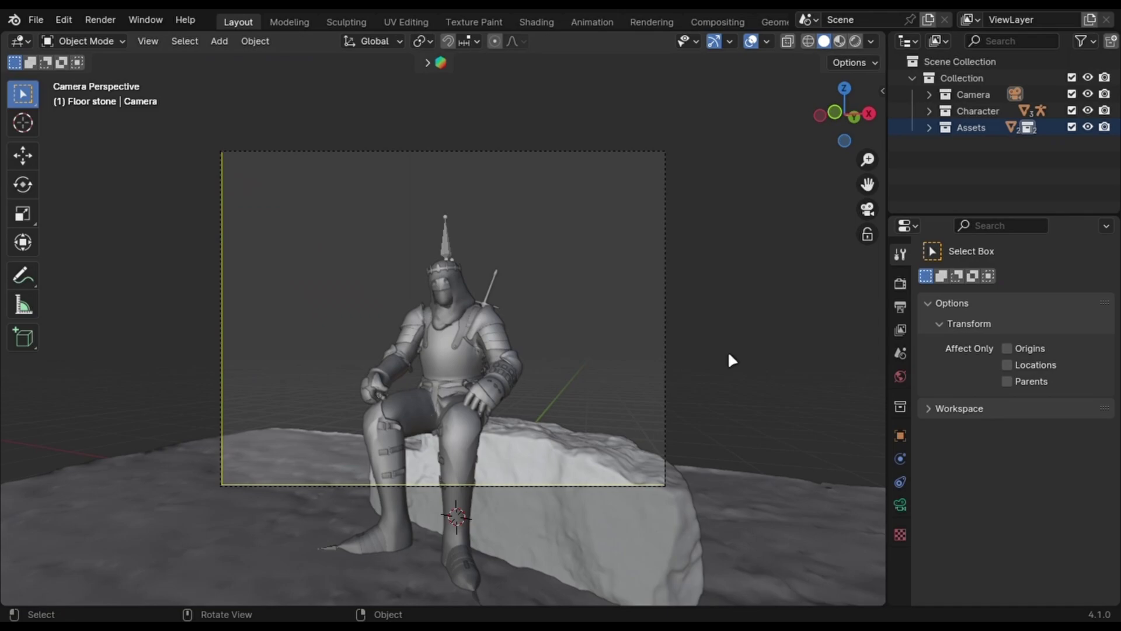
In Output properties' Format panel, set Resolution X to 1920 and Resolution Y to 800
click(899, 285)
click(903, 310)
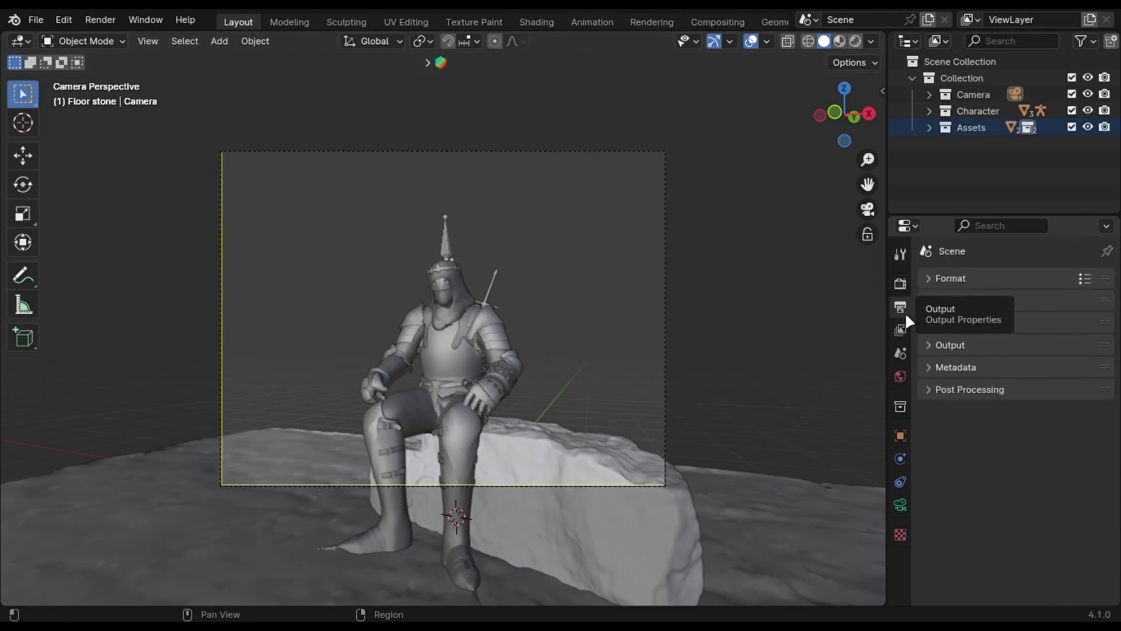
click(935, 279)
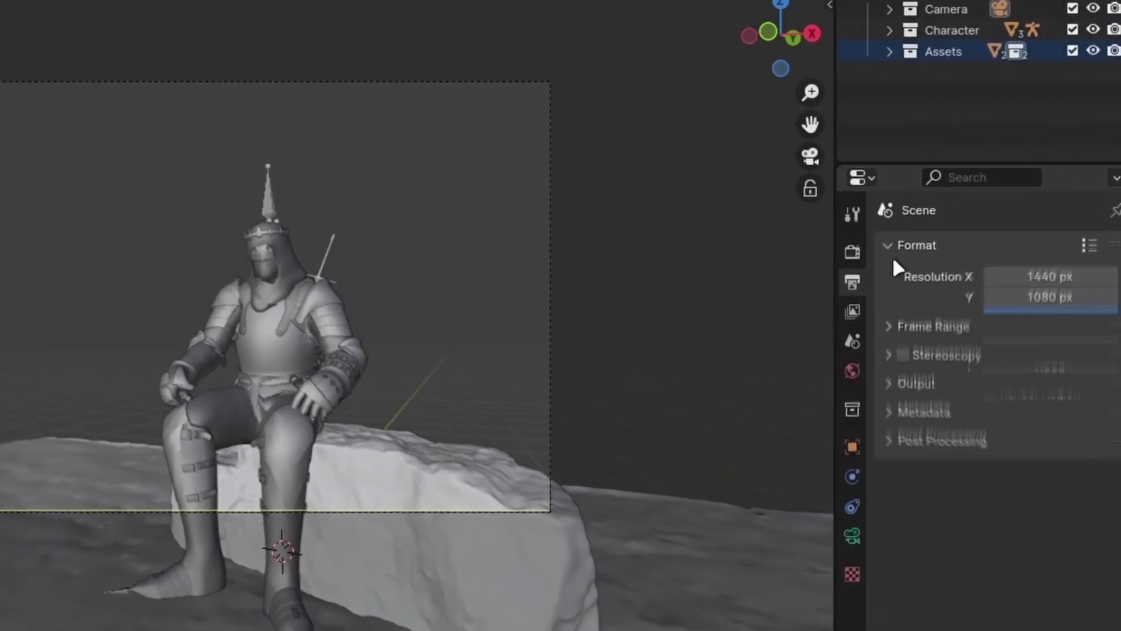
click(1055, 282)
text(1920)
key(Return)
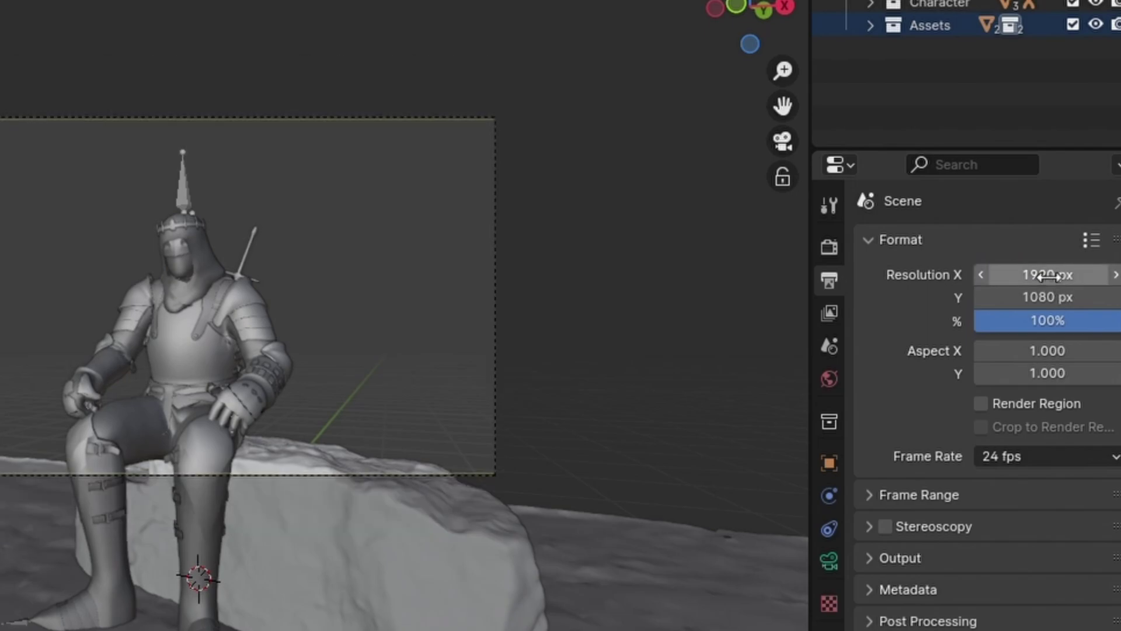
click(1049, 298)
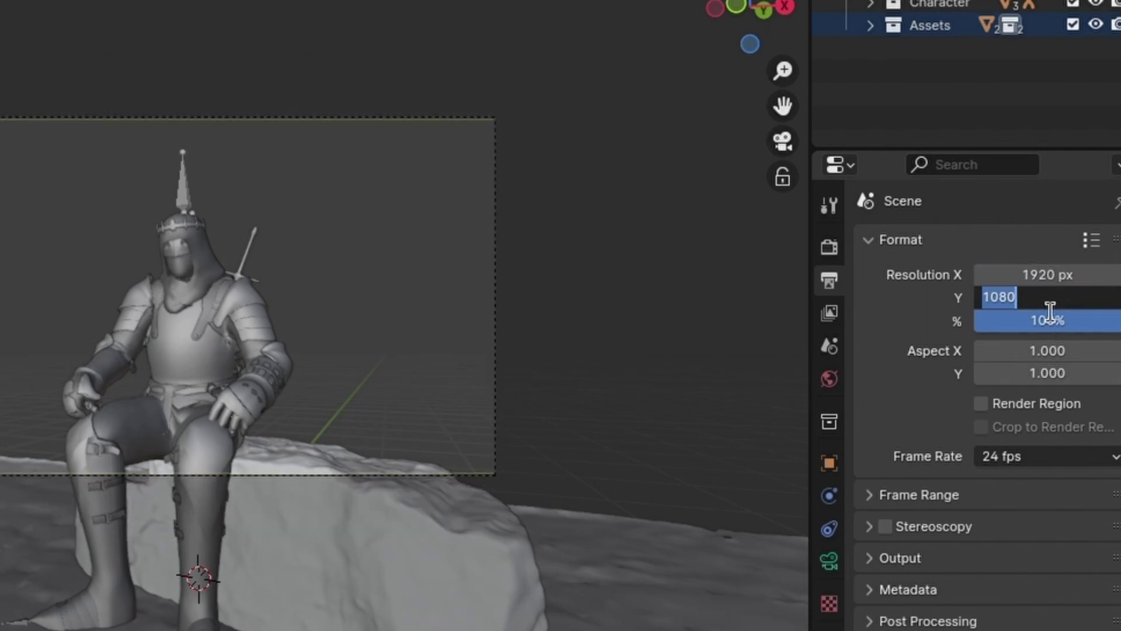
text(800)
key(Return)
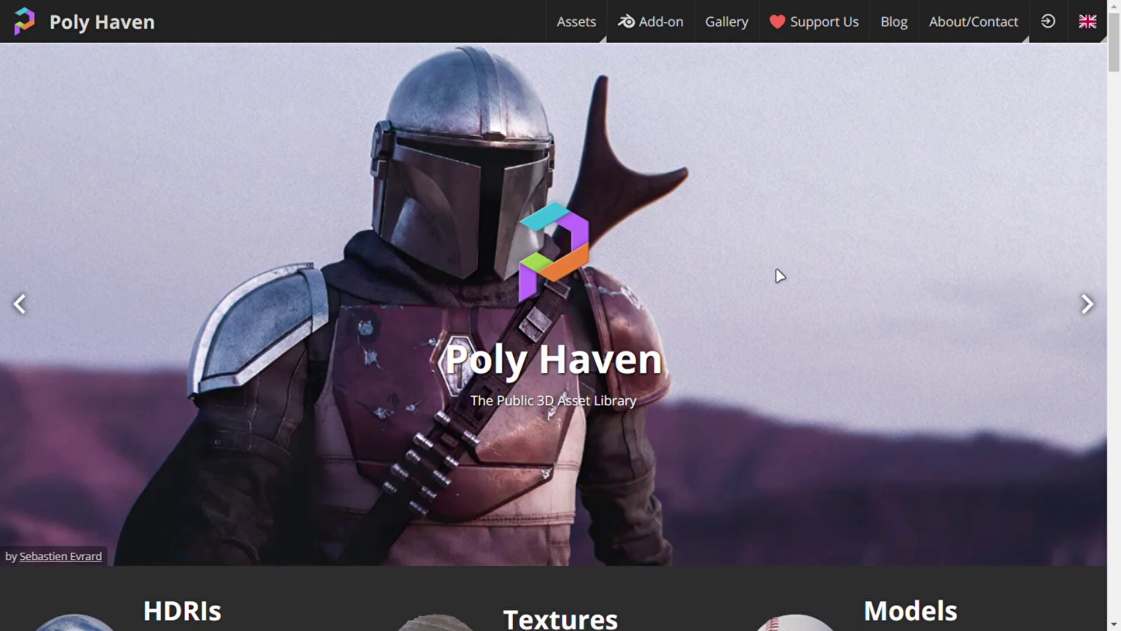
Open Poly Haven's HDRI library
scroll(783, 340, down, 5)
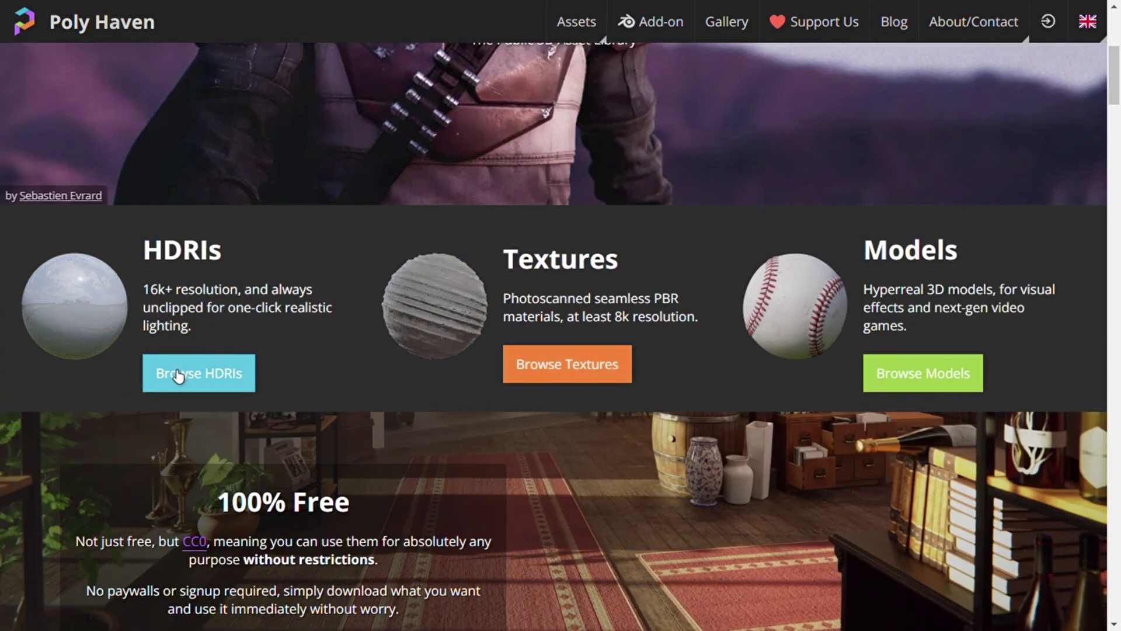
click(234, 396)
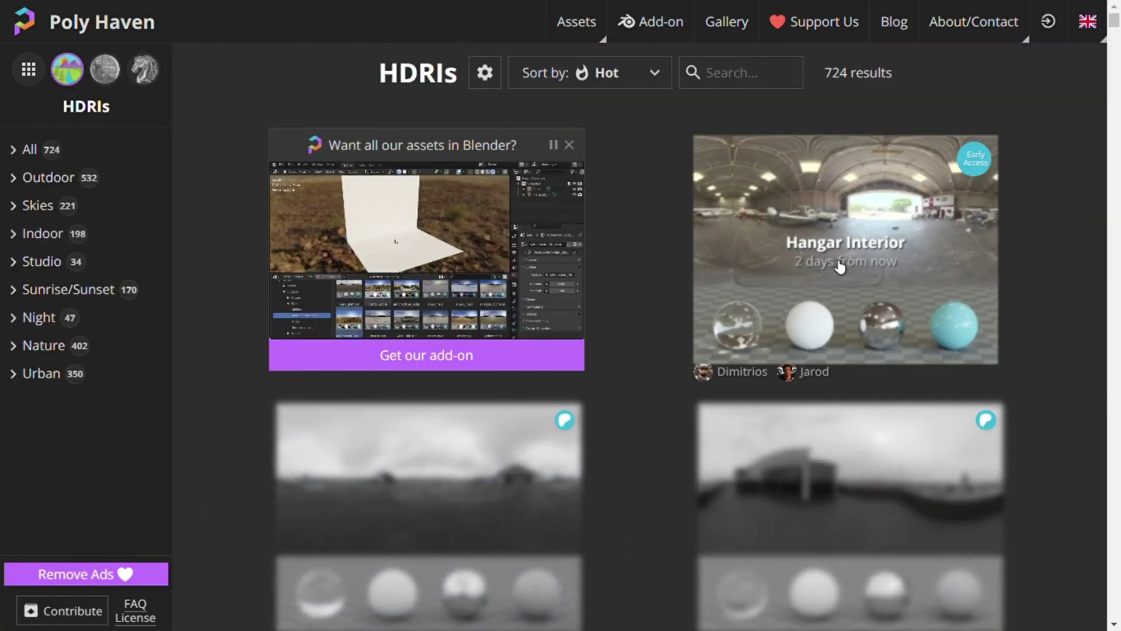
scroll(814, 518, down, 10)
scroll(555, 450, down, 12)
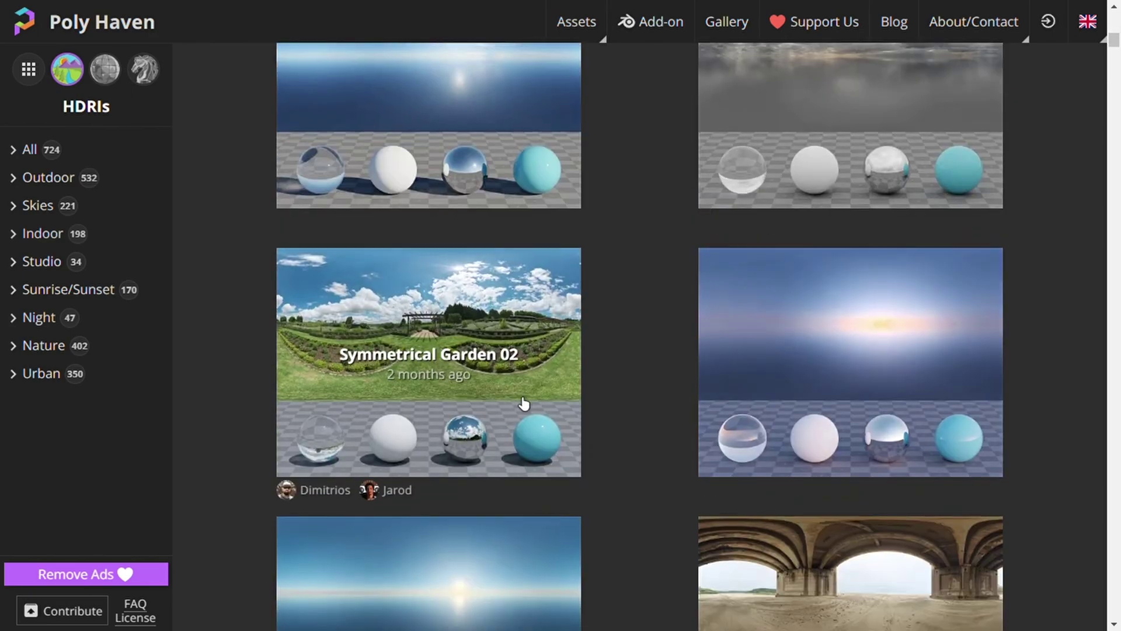
scroll(791, 391, up, 17)
scroll(791, 186, up, 5)
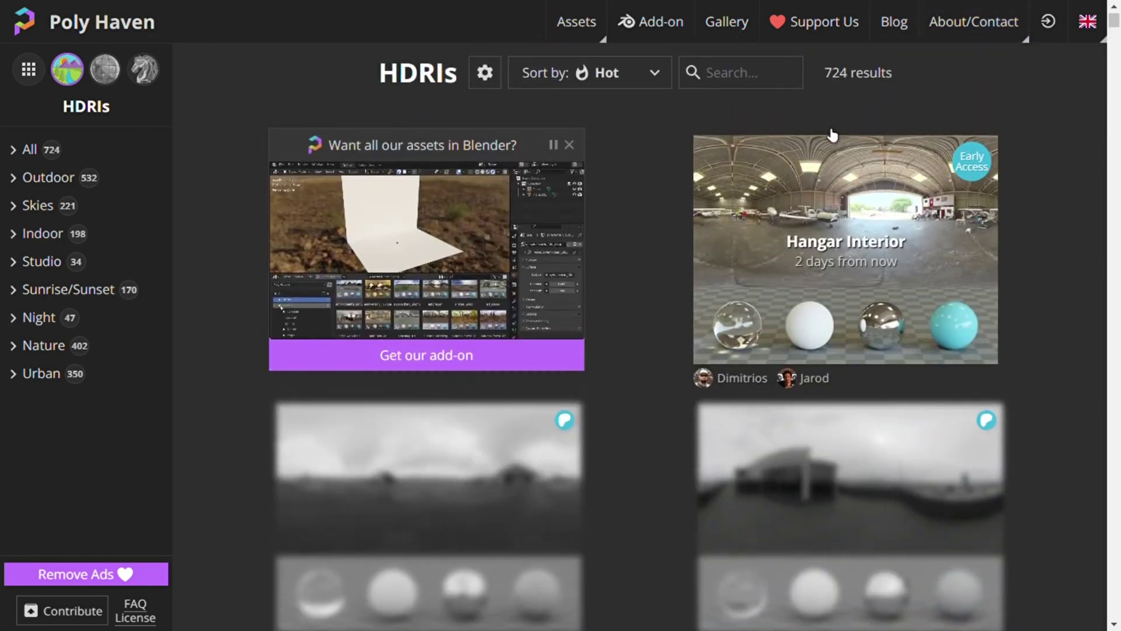
Search HDRIs for 'snow' and open the Snowy Forest Path 01 page and panorama
click(778, 87)
text(snow)
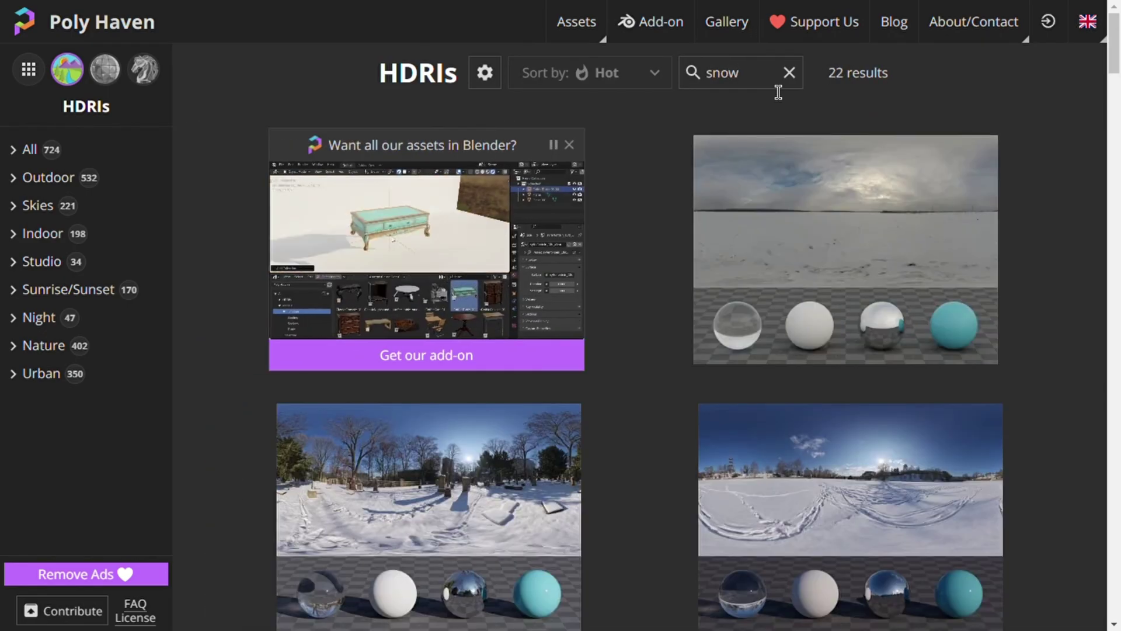
scroll(711, 310, down, 6)
scroll(654, 363, up, 6)
scroll(785, 288, down, 14)
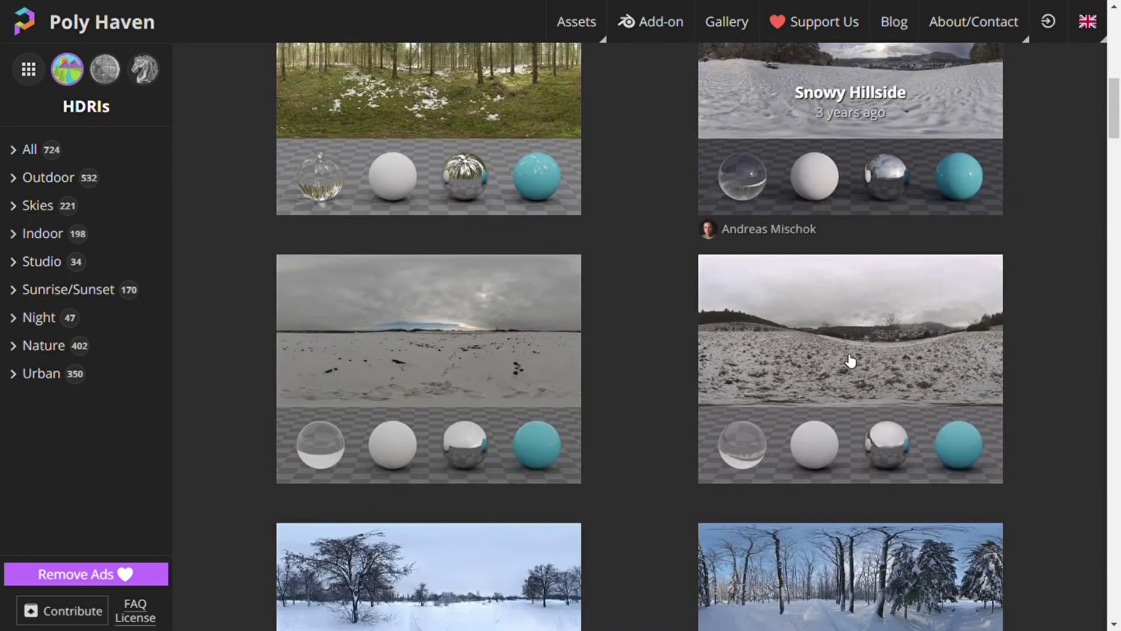
scroll(575, 366, down, 2)
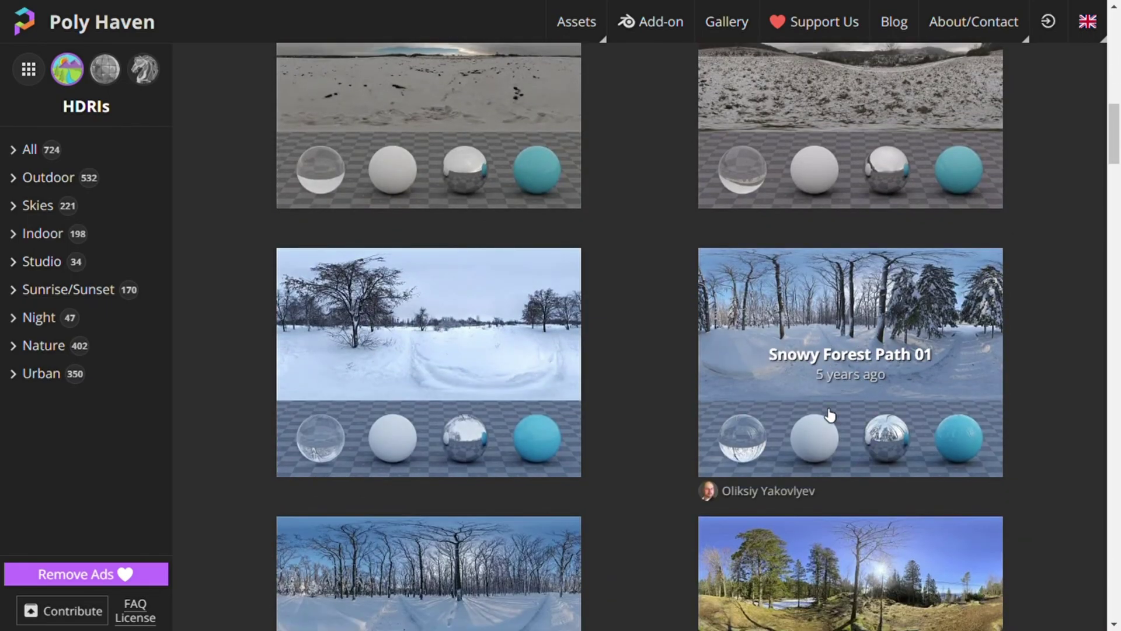
scroll(813, 417, down, 4)
scroll(847, 222, up, 2)
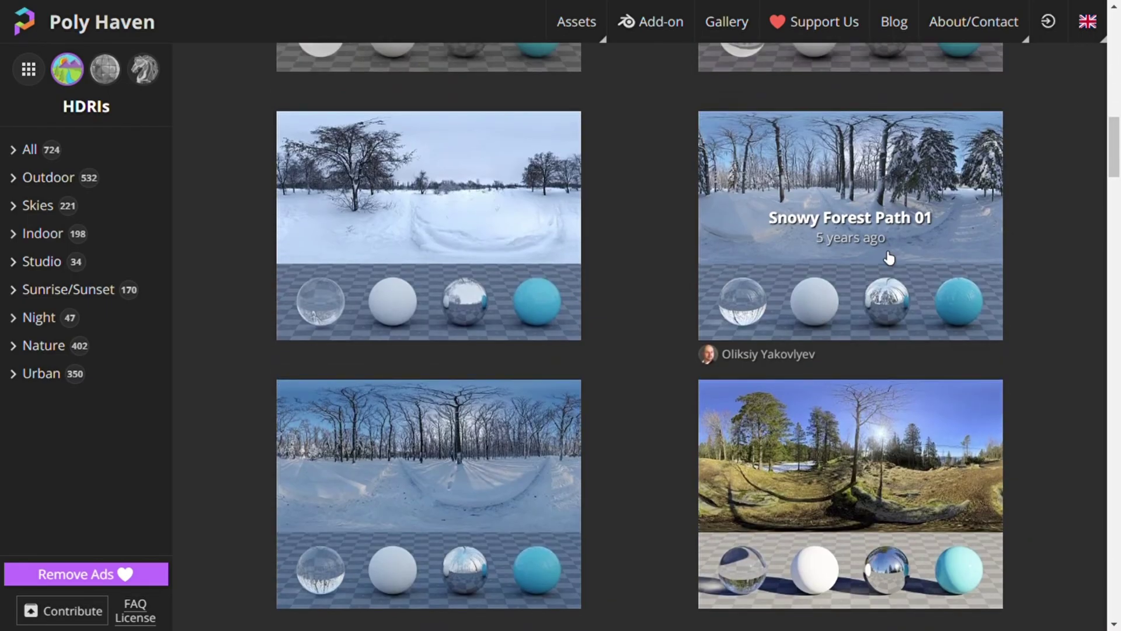
click(873, 220)
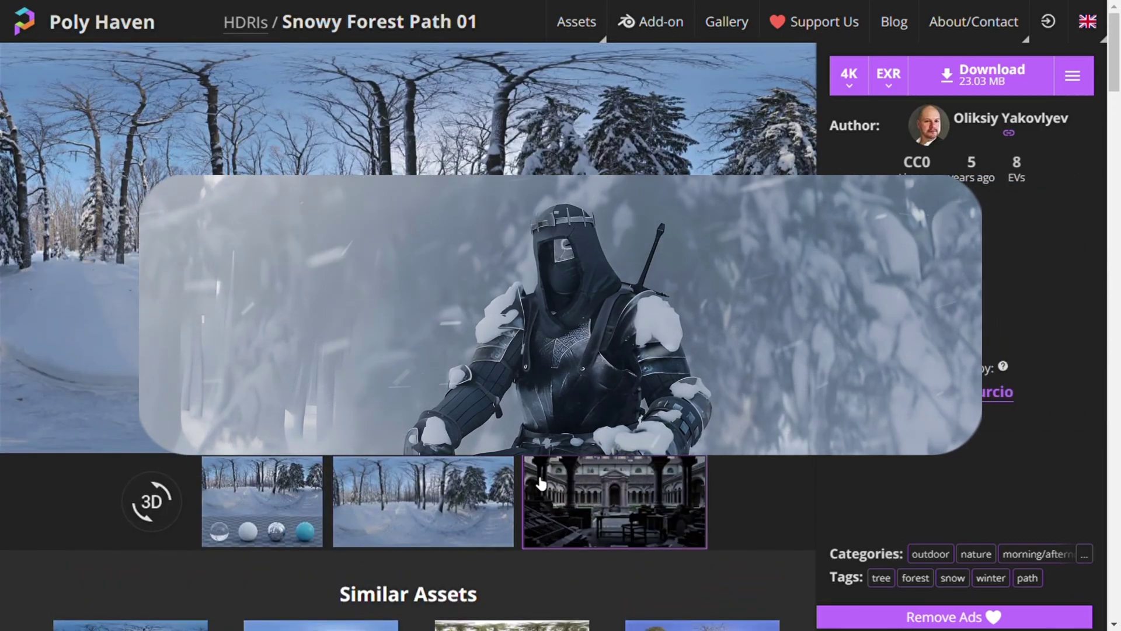
click(444, 501)
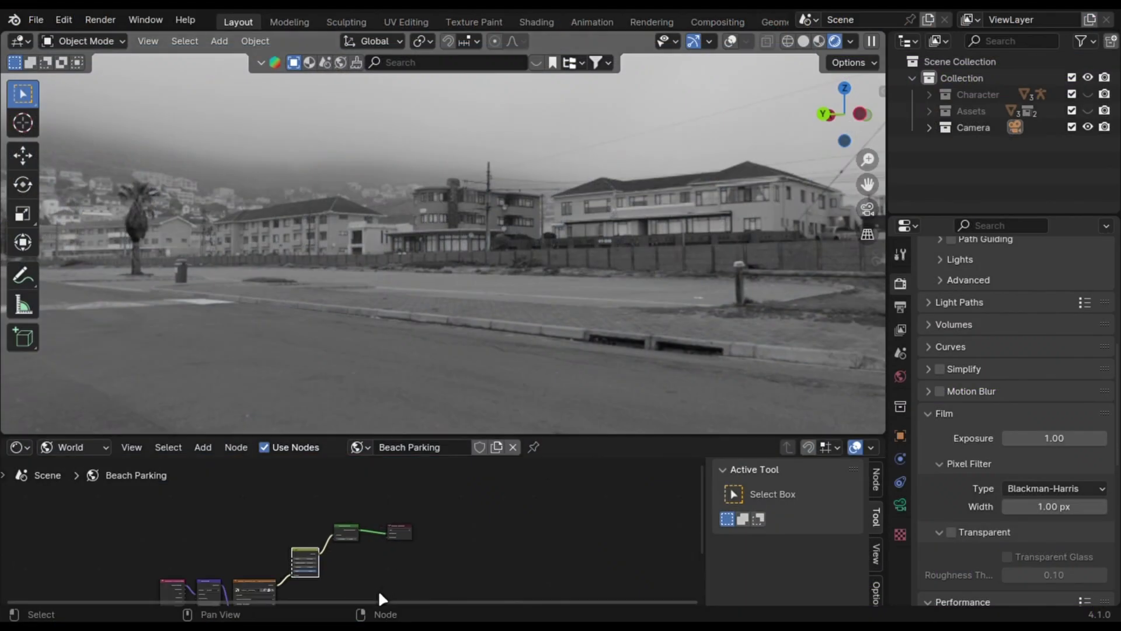
middle_drag(377, 590, 500, 547)
Show the campfire and point light in viewport and render, viewed through the scene camera
scroll(500, 547, up, 2)
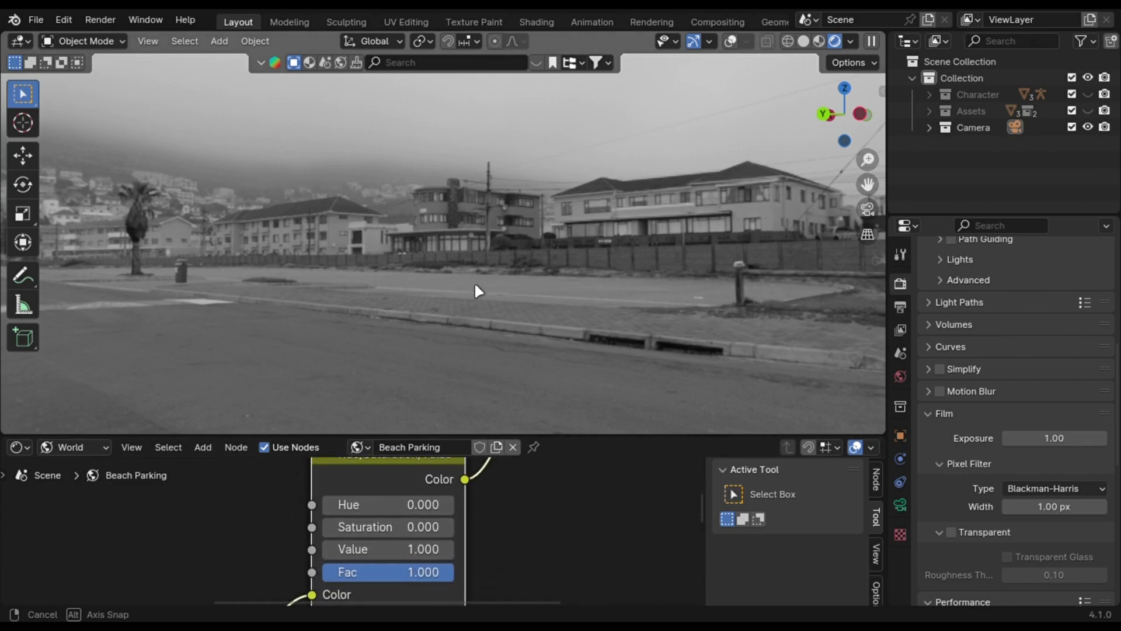
middle_drag(486, 278, 223, 246)
key(KP_0)
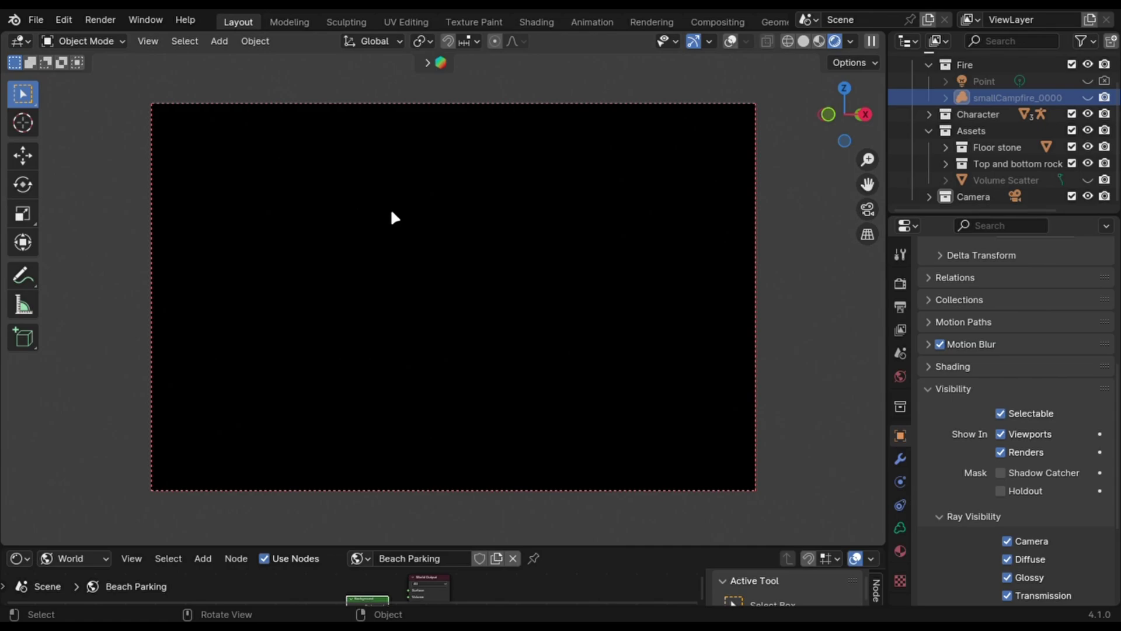
middle_drag(795, 341, 766, 349)
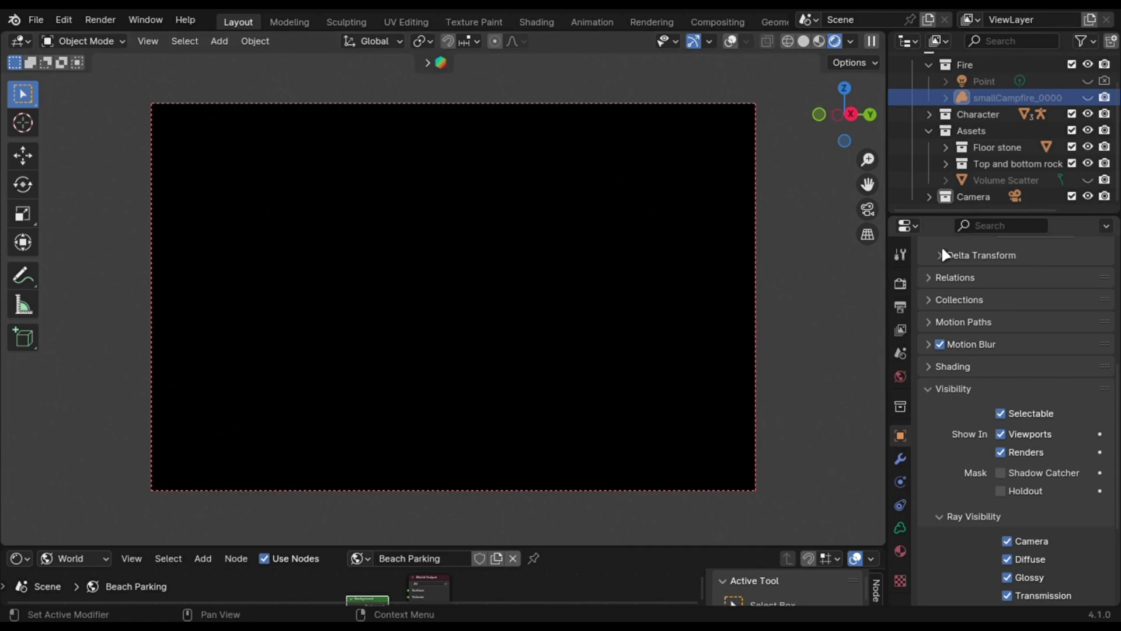
click(1087, 98)
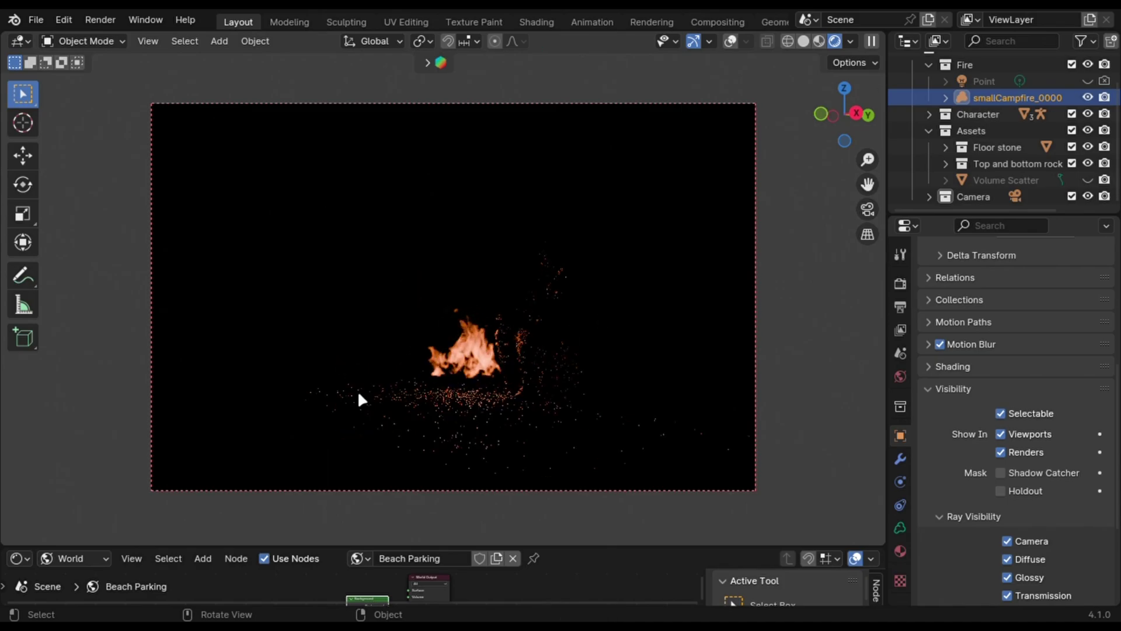
key(KP_0)
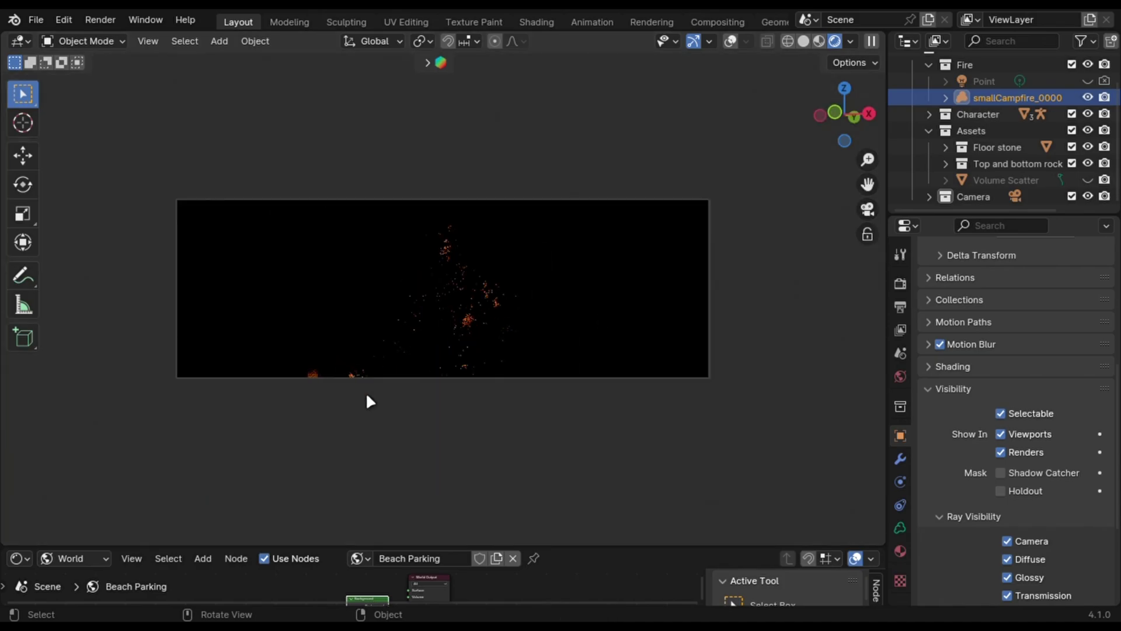
scroll(538, 263, up, 3)
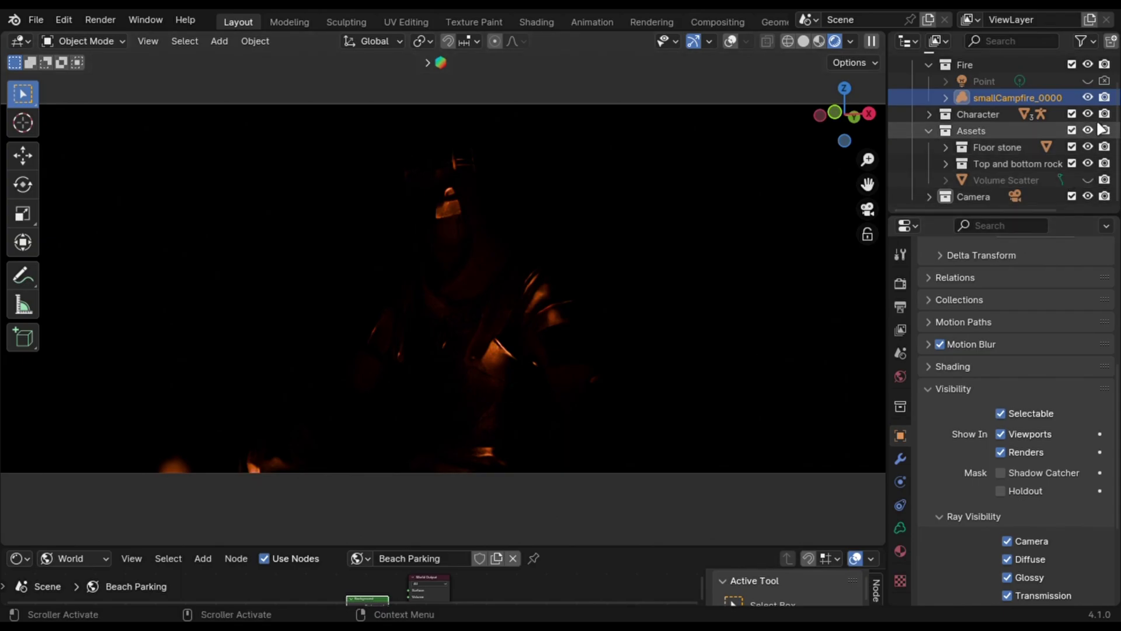
click(1103, 96)
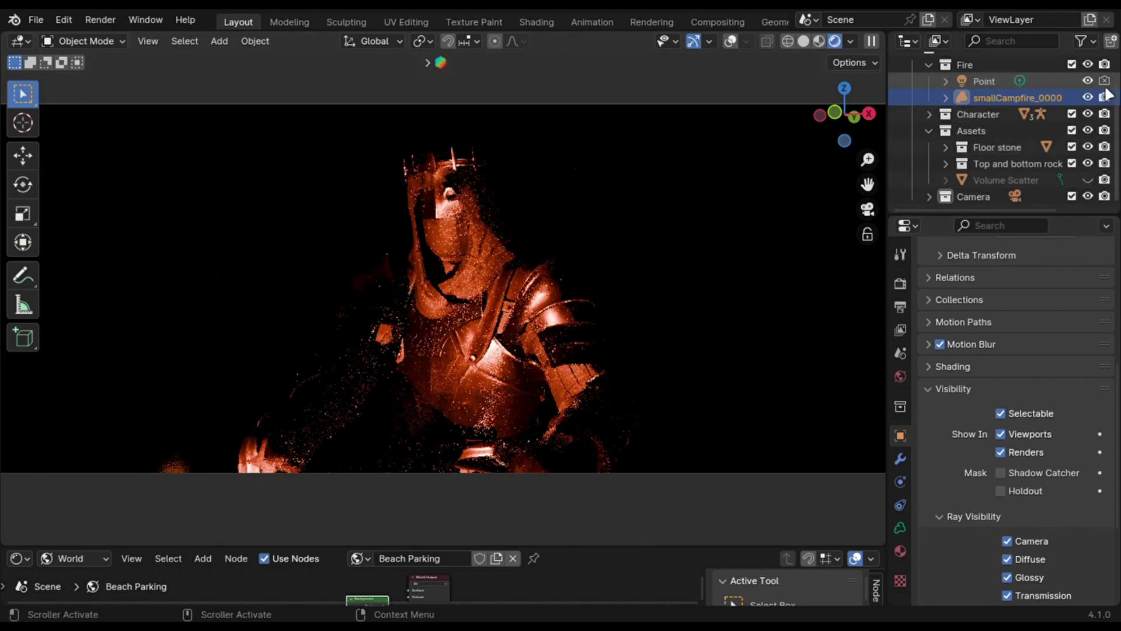
click(1105, 81)
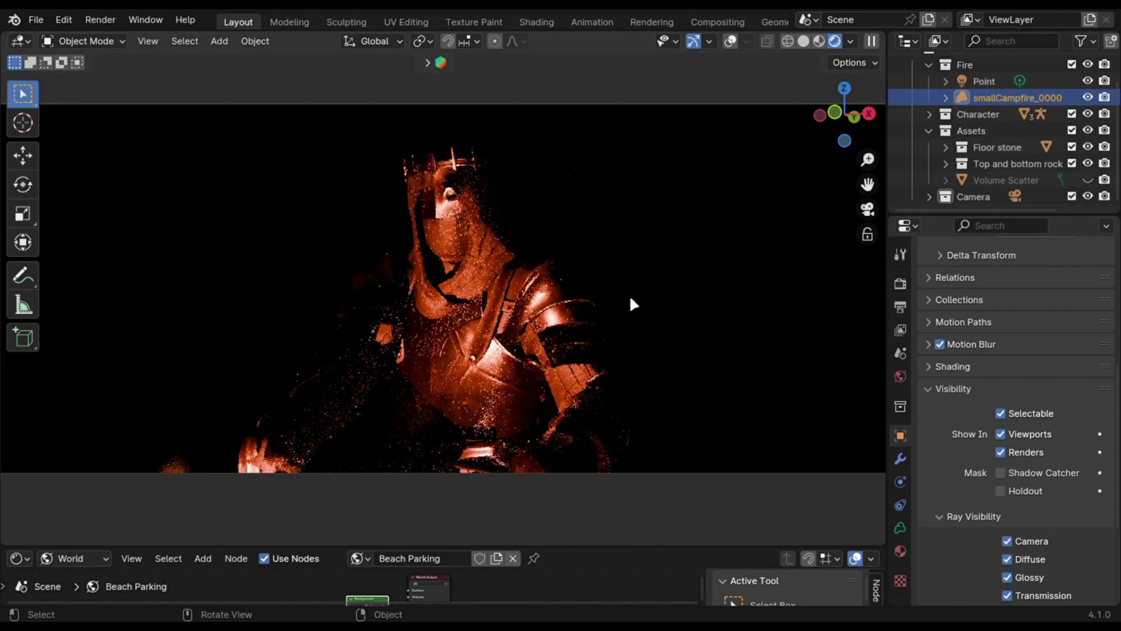
key(KP_0)
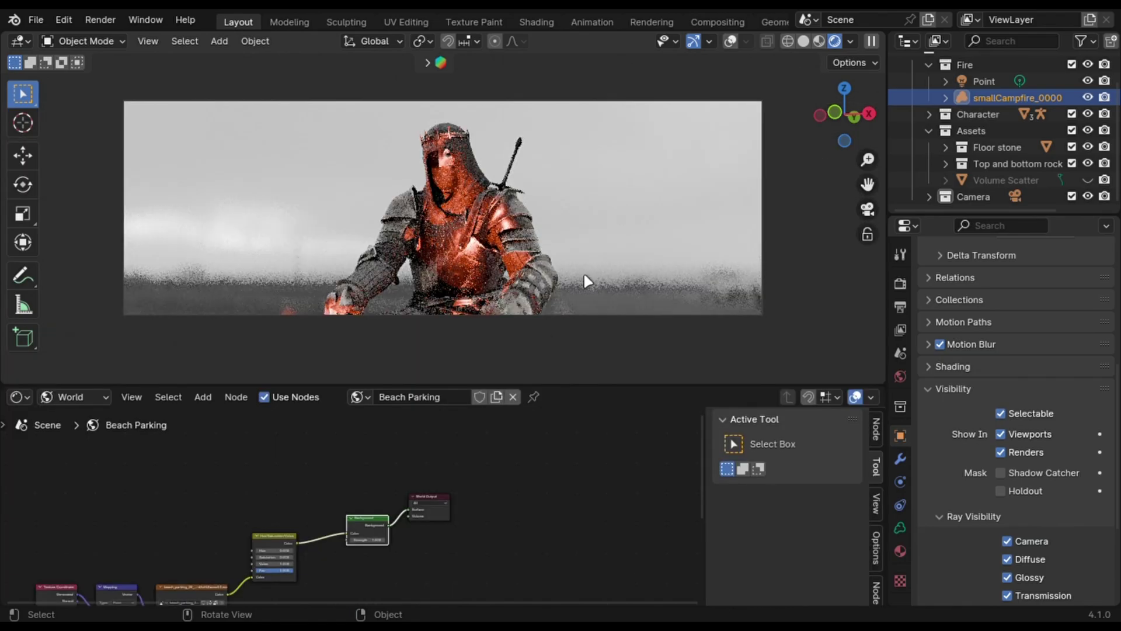
Set the world Background node's Strength to 0.010
scroll(473, 507, up, 6)
click(378, 553)
text(0.01)
key(Return)
scroll(398, 467, up, 3)
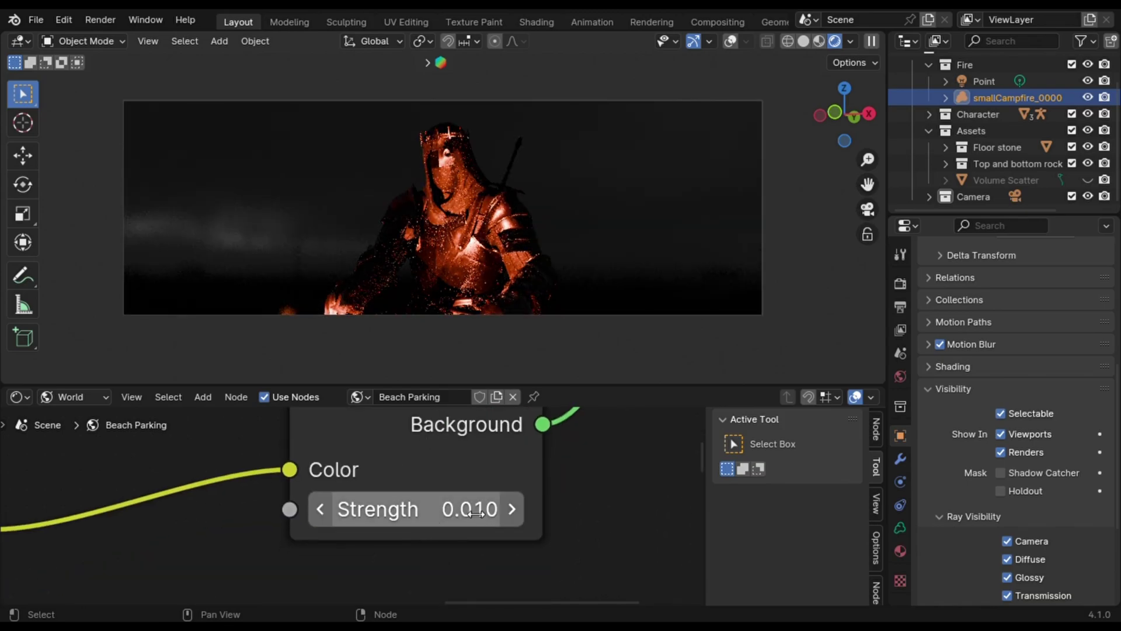
click(393, 524)
click(399, 569)
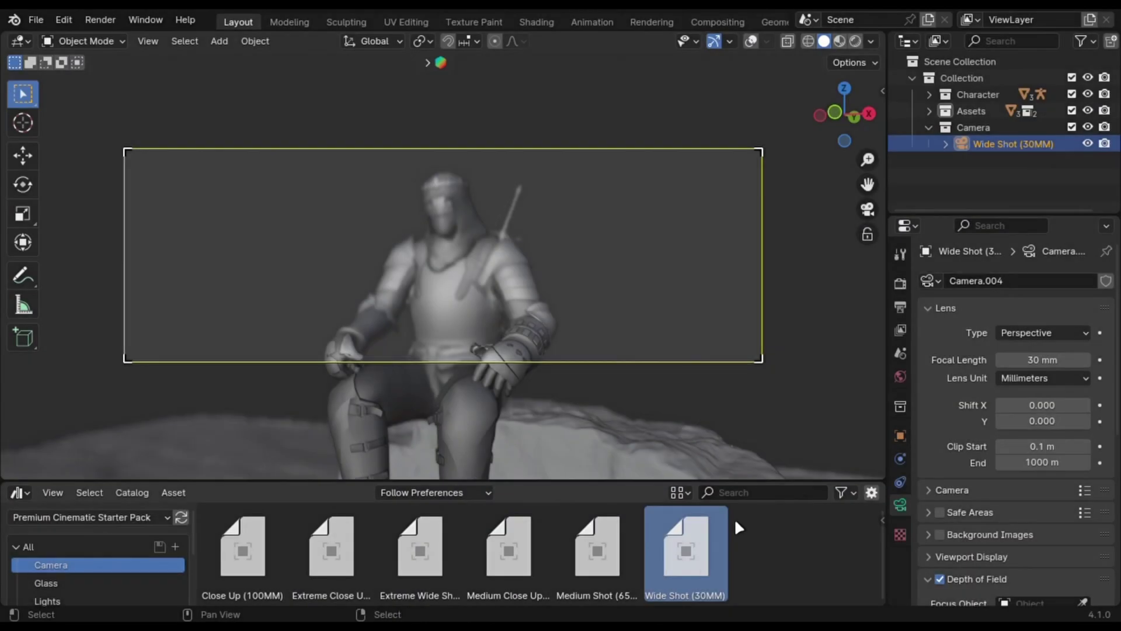
Set the Wide Shot camera's F-Stop to 0.1 and focus distance to about 3.2 m on the knight
scroll(989, 395, down, 10)
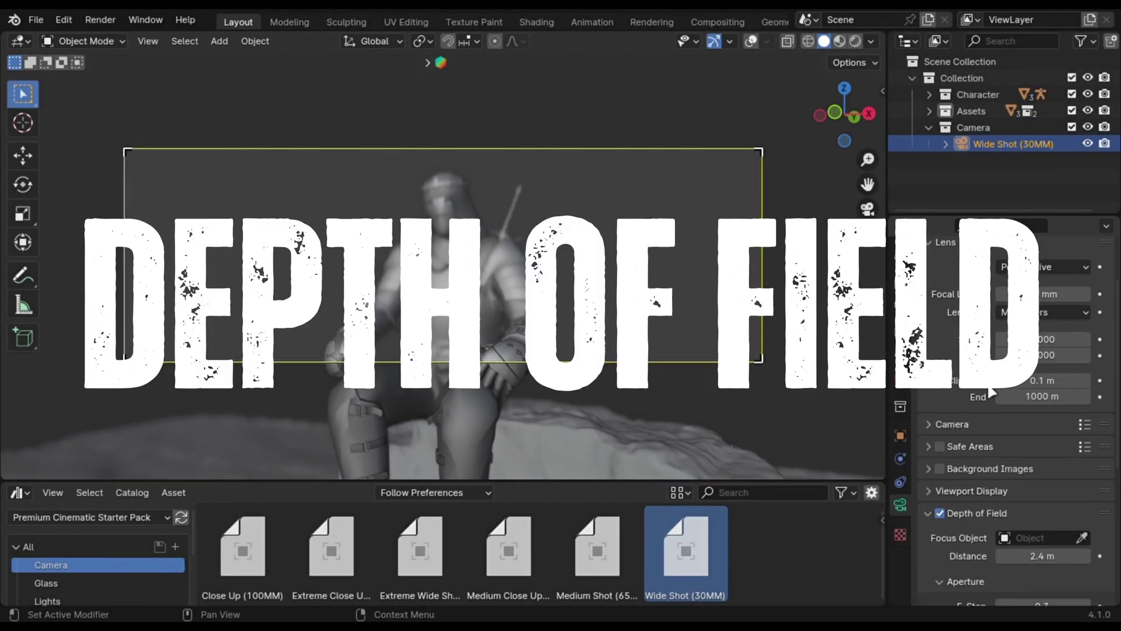
drag(1048, 391, 1022, 392)
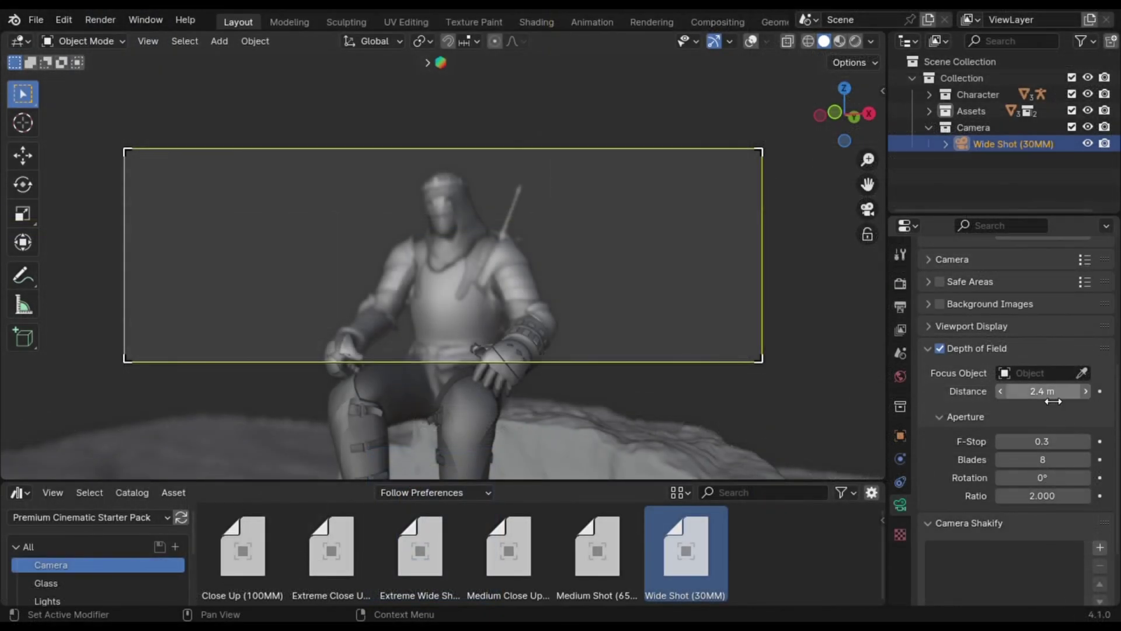
drag(1053, 402, 1031, 393)
click(873, 42)
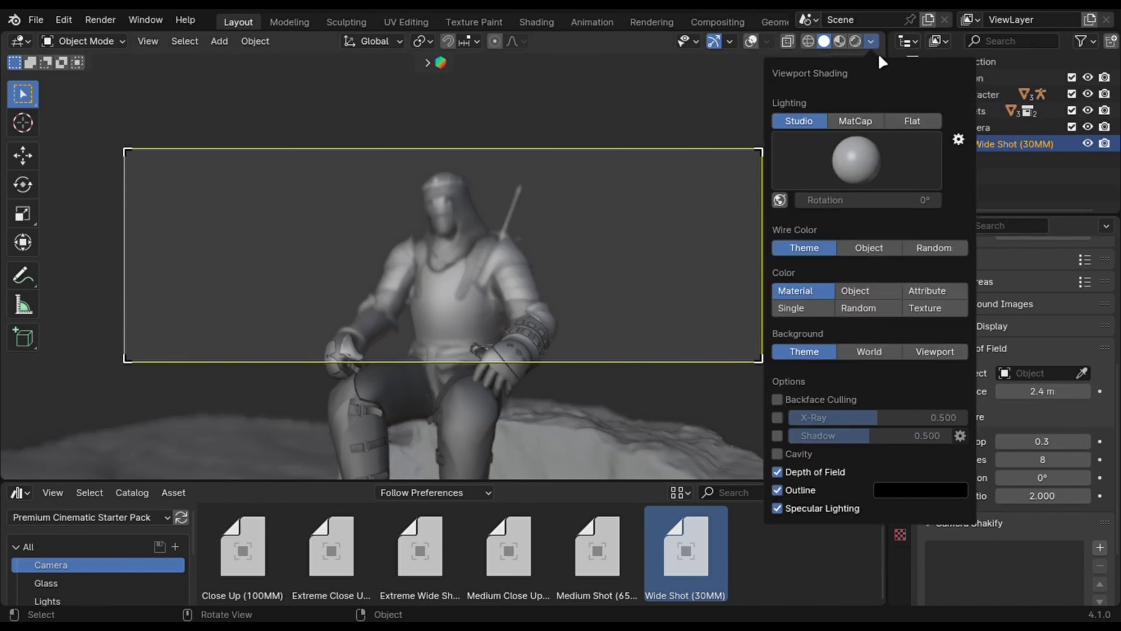
key(ctrl+z)
click(1001, 447)
click(1002, 448)
drag(1031, 392, 1045, 391)
scroll(450, 213, up, 10)
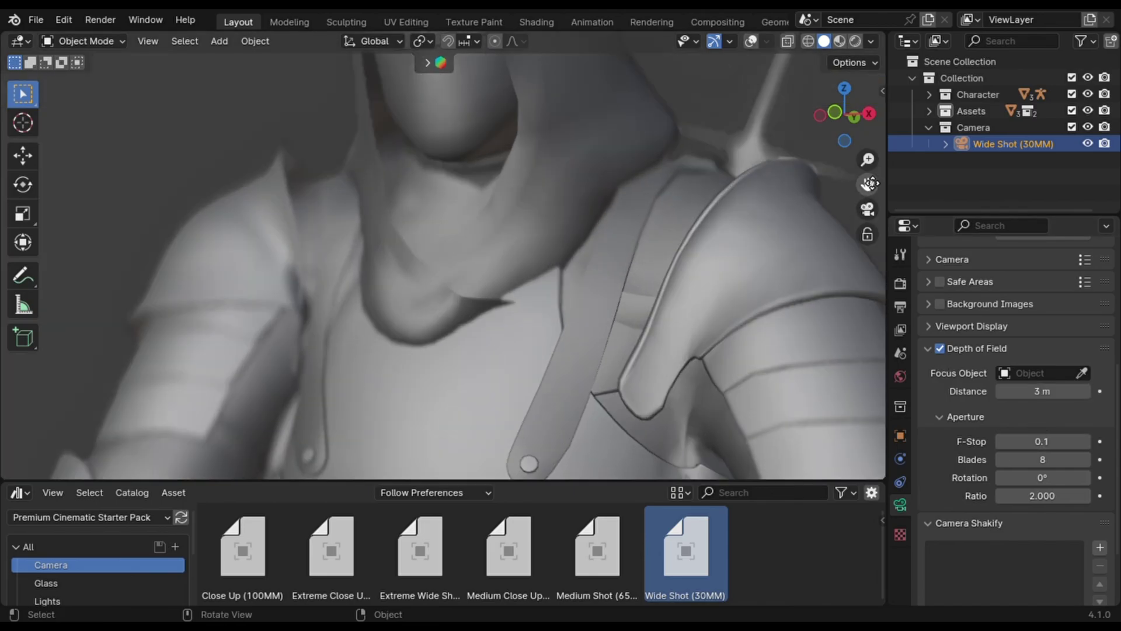
drag(871, 183, 879, 188)
drag(1043, 391, 1047, 391)
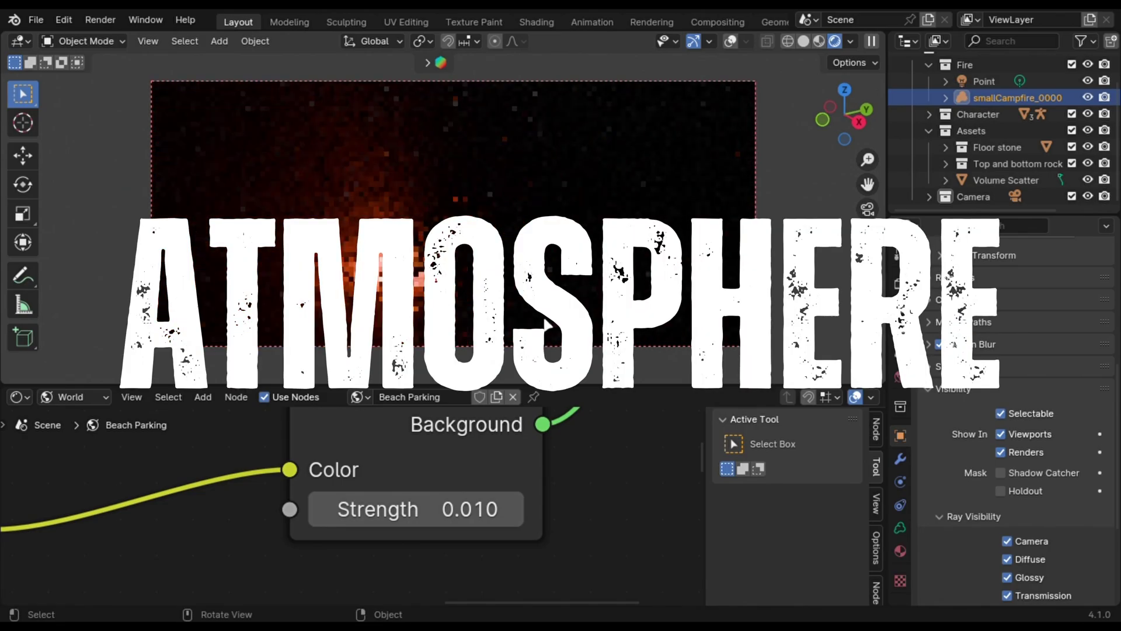
Hide the old Volume Scatter and drag a new Volume Scatter from the Volumetrics assets into the scene
key(shift+F1)
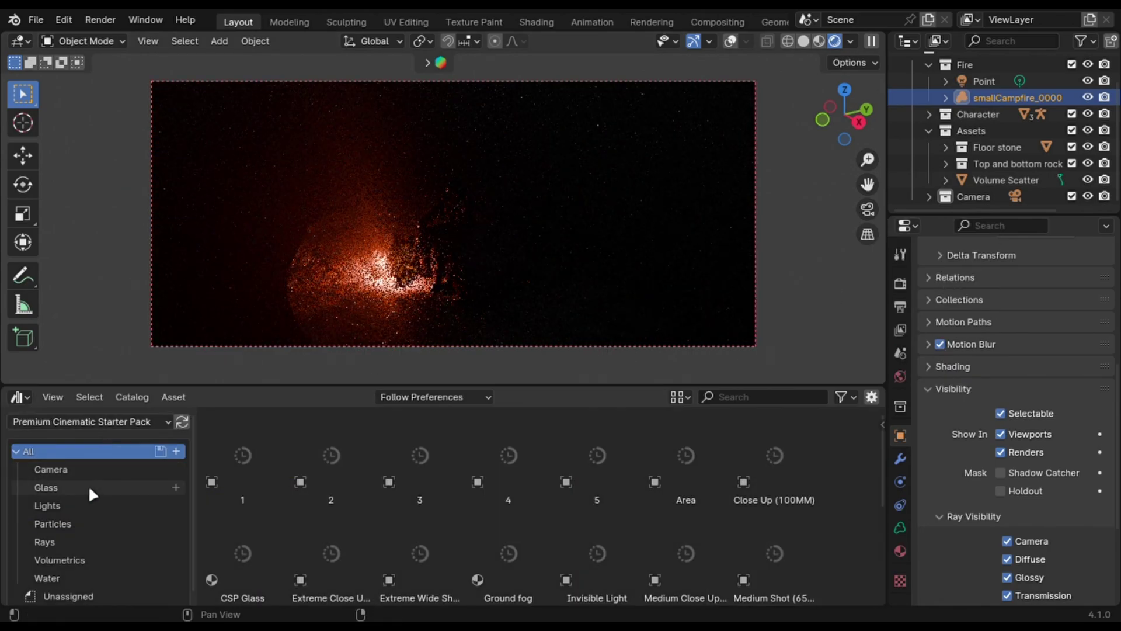
click(58, 561)
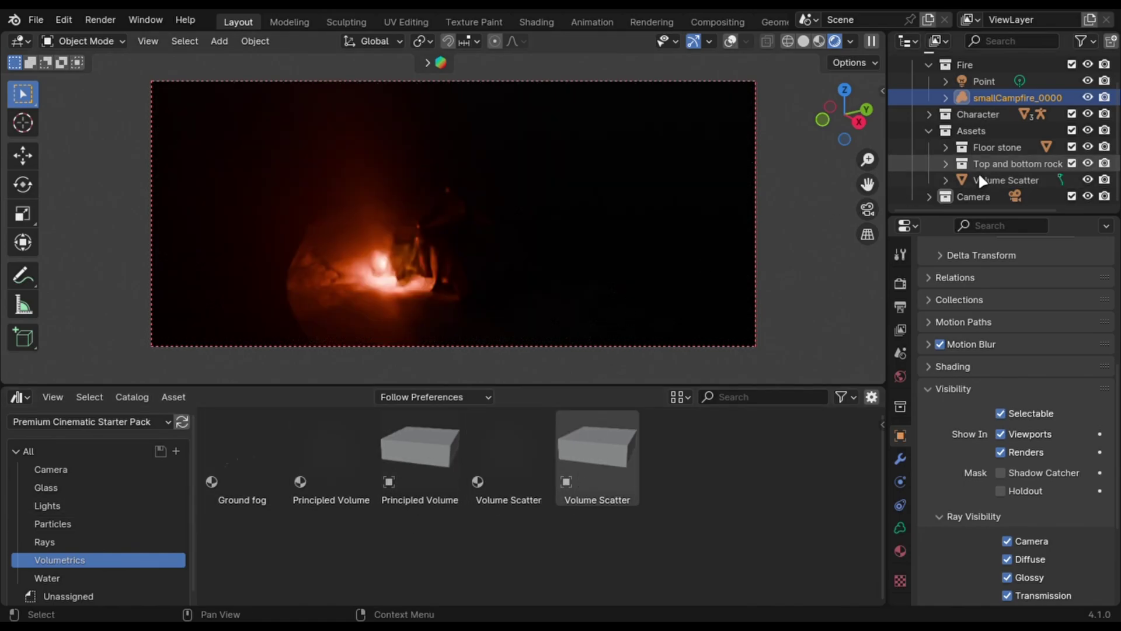
click(1088, 180)
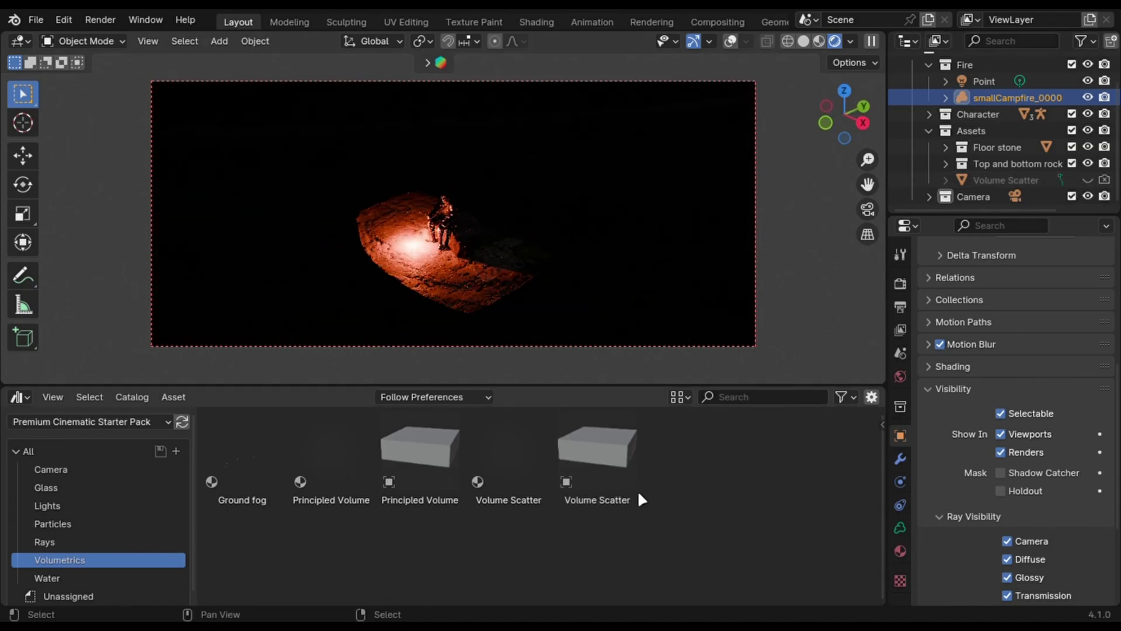
drag(611, 489, 578, 318)
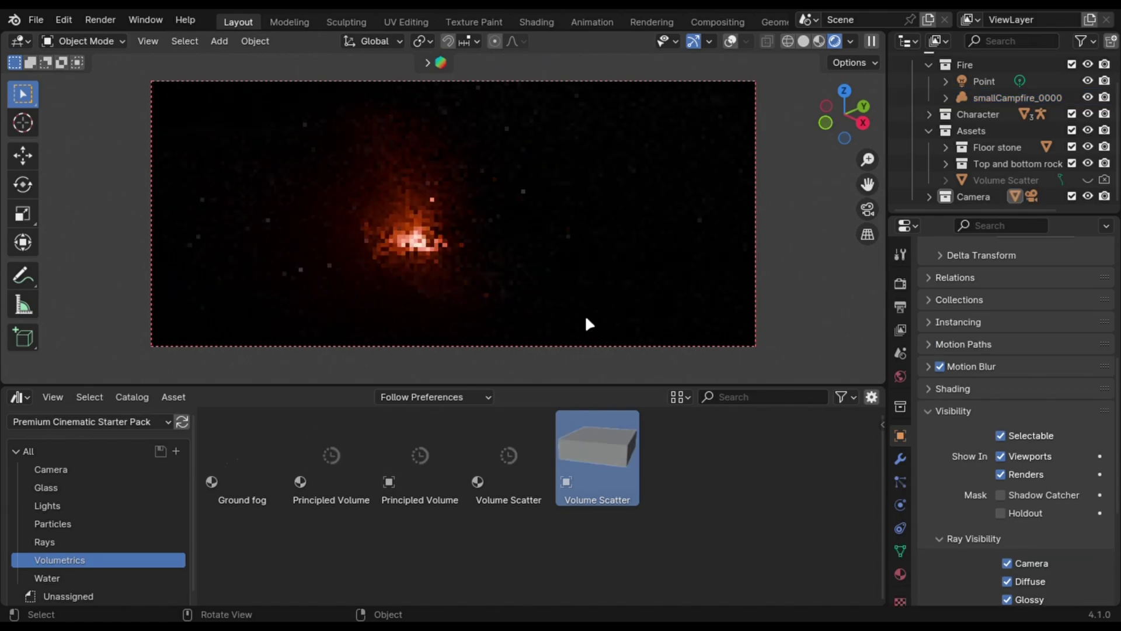
scroll(958, 150, up, 2)
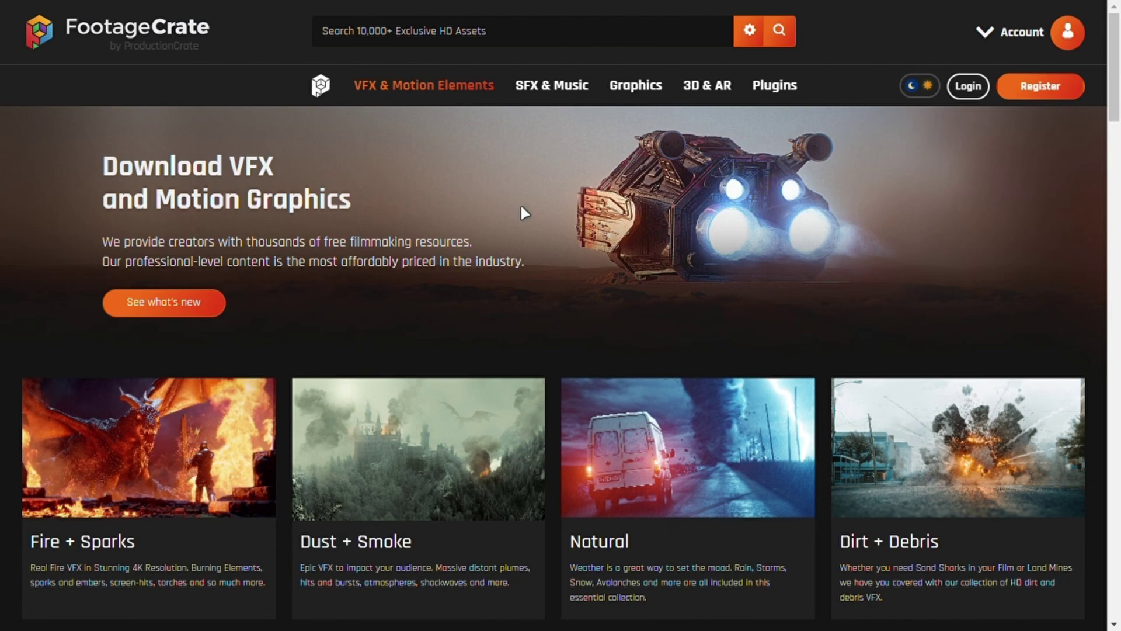
scroll(732, 212, down, 3)
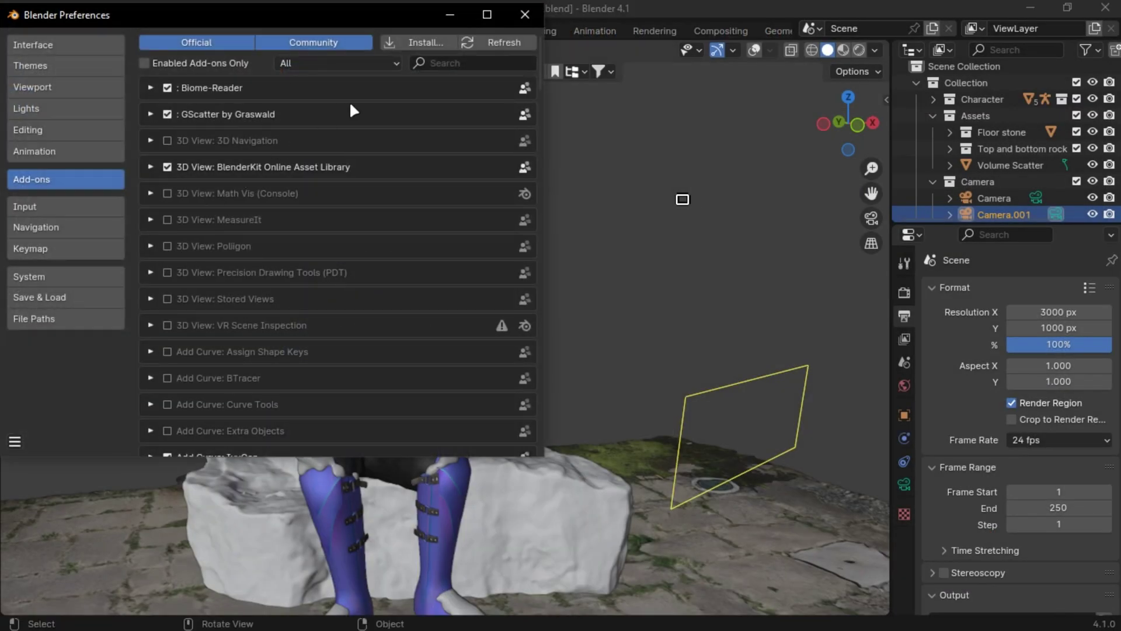
Enable the Import Images as Planes add-on and save the preferences
text(ima)
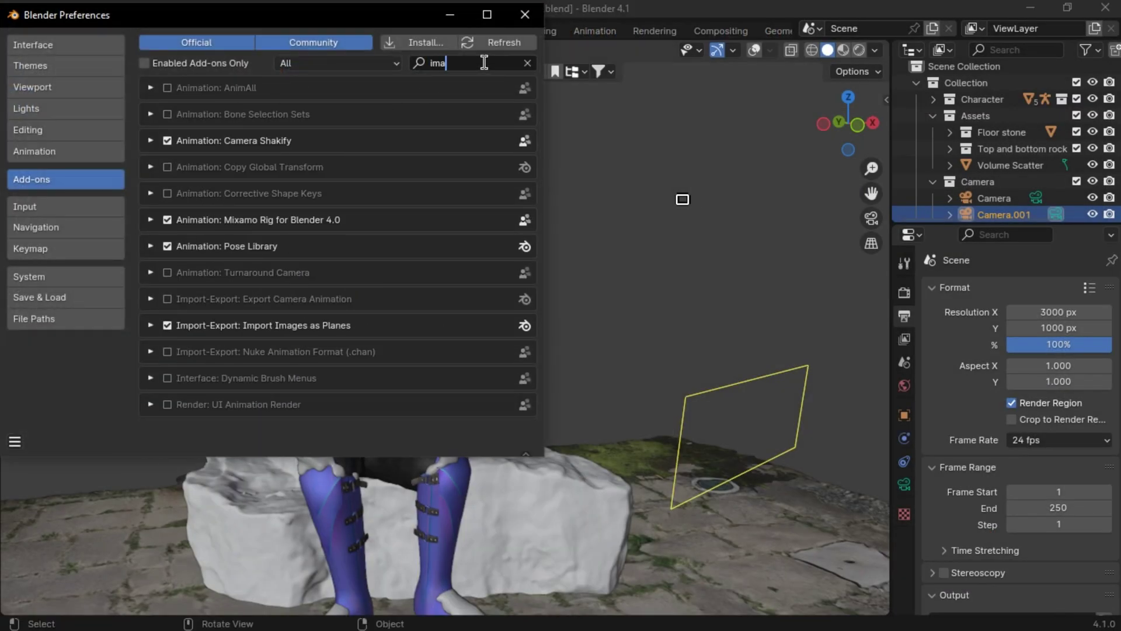
text(ges)
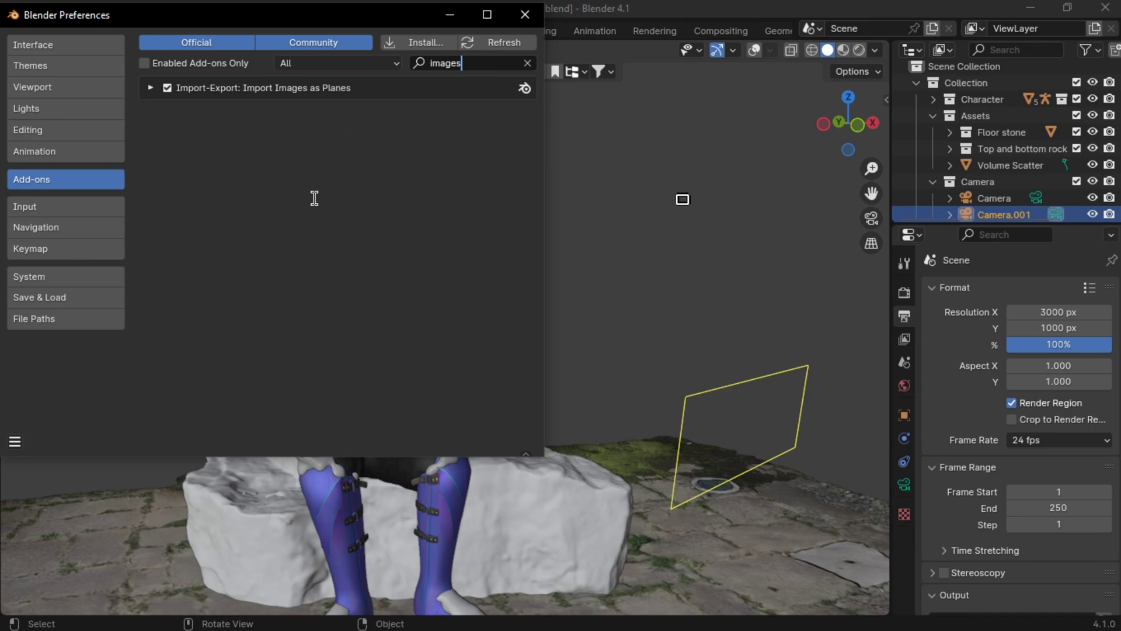
click(15, 441)
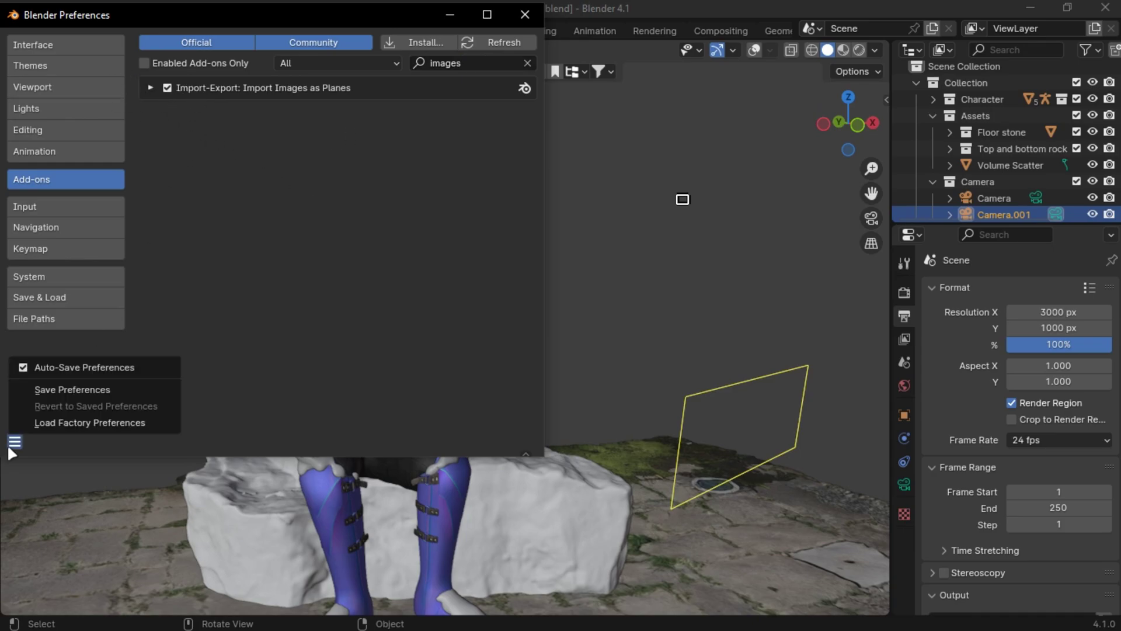
click(35, 390)
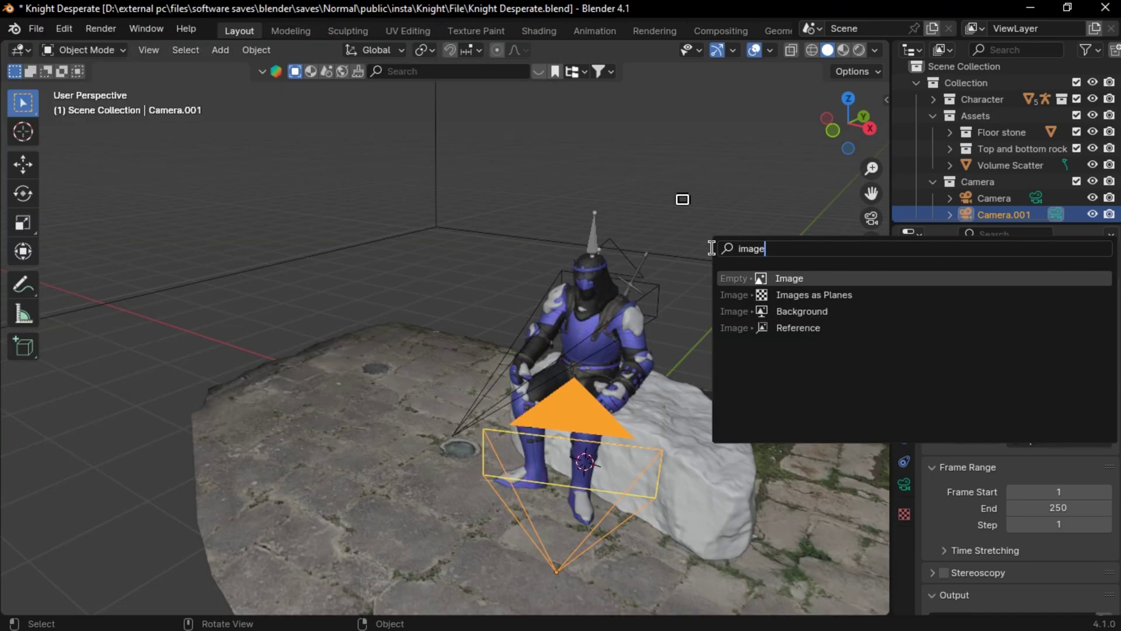
Import the Snow_4_4641_HD footage as an image plane, preview it, and lengthen the 8k.jpg strip
key(Down)
key(Return)
double_click(212, 224)
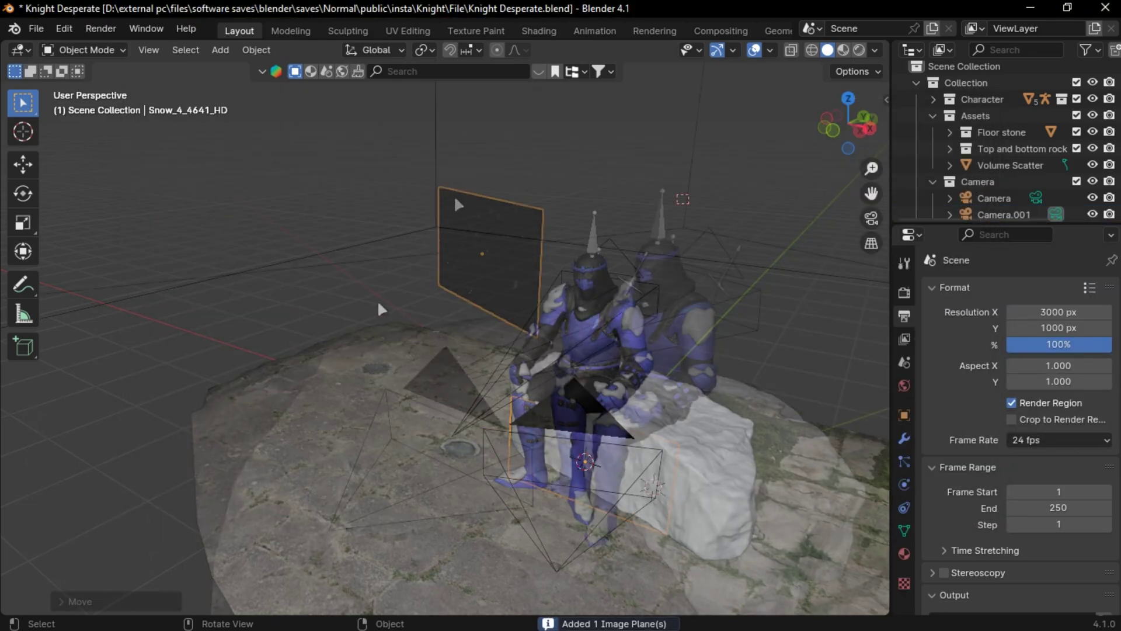
scroll(613, 218, up, 5)
shift+middle_drag(593, 220, 505, 354)
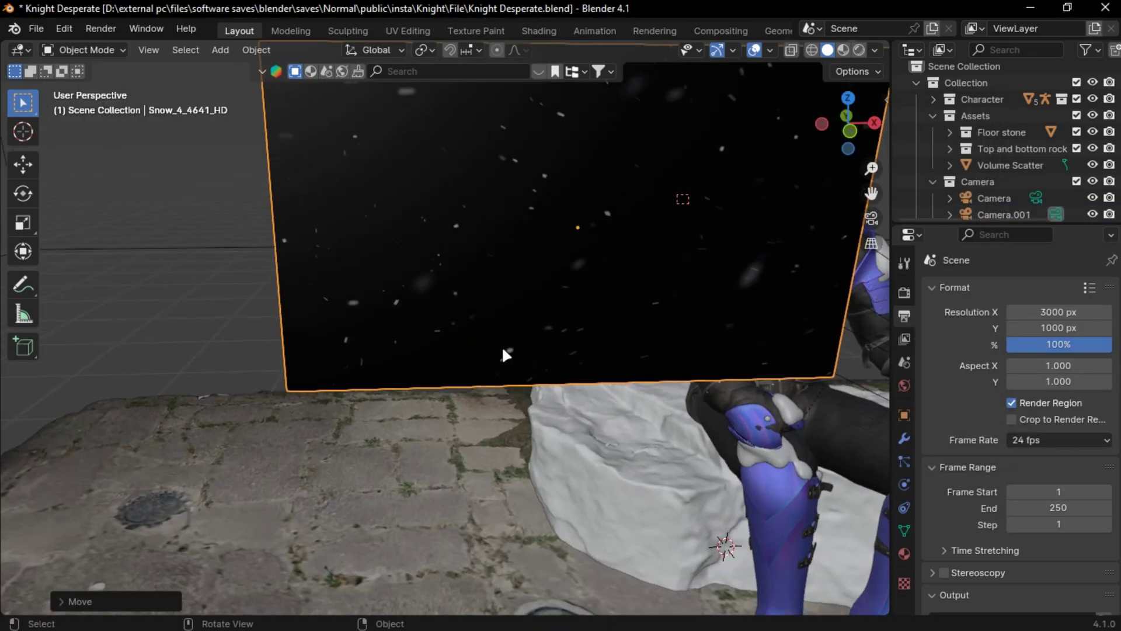
key(space)
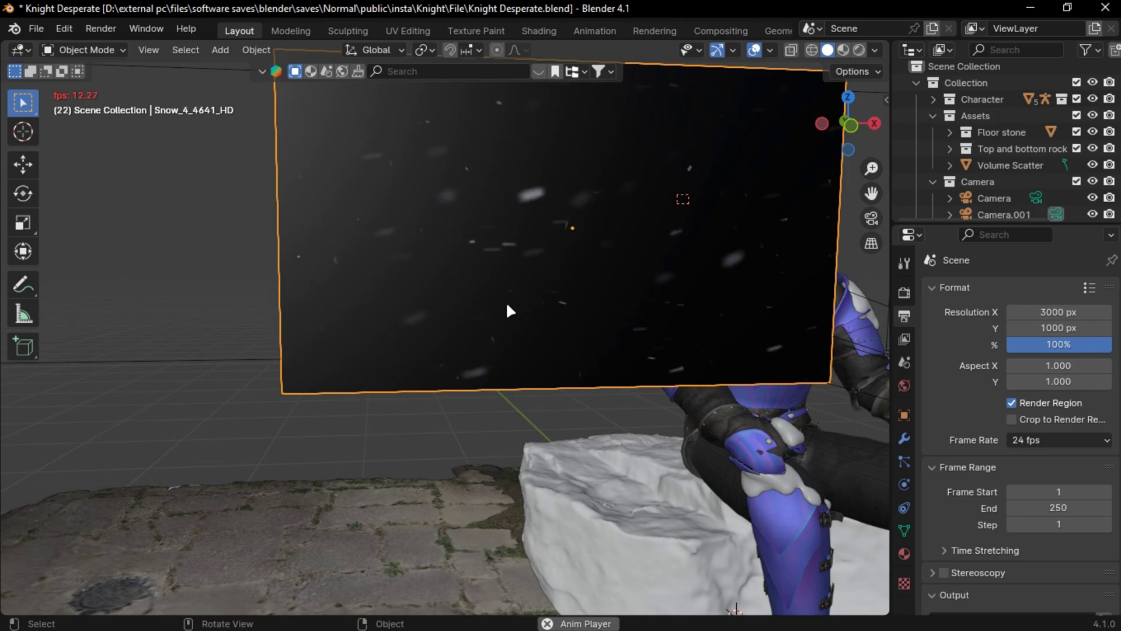
key(Escape)
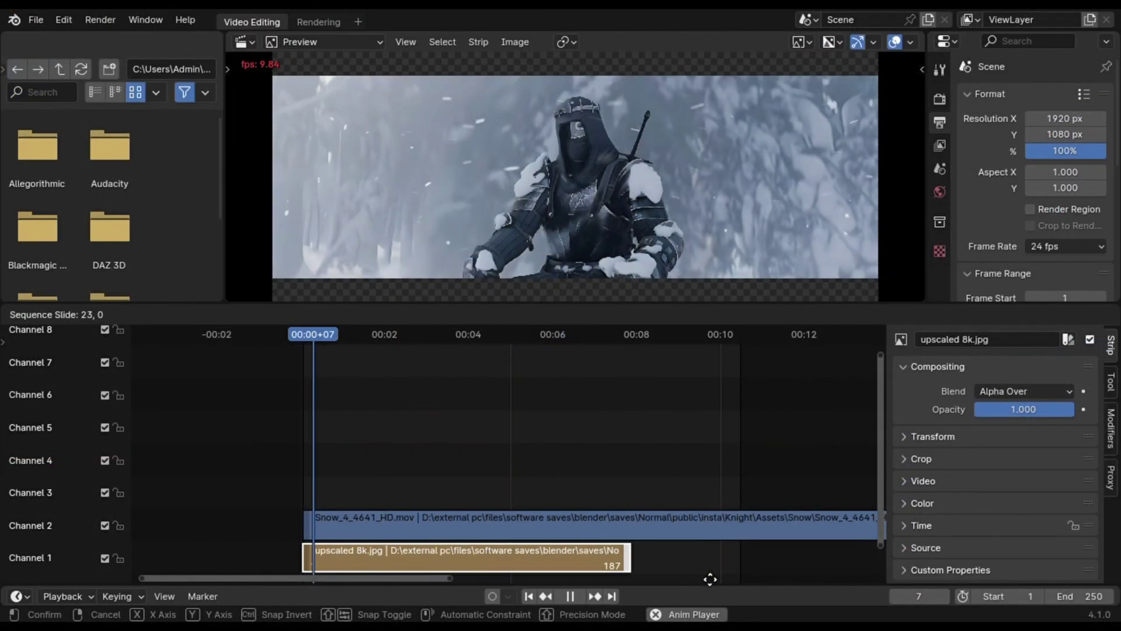
drag(708, 579, 759, 593)
scroll(632, 153, down, 2)
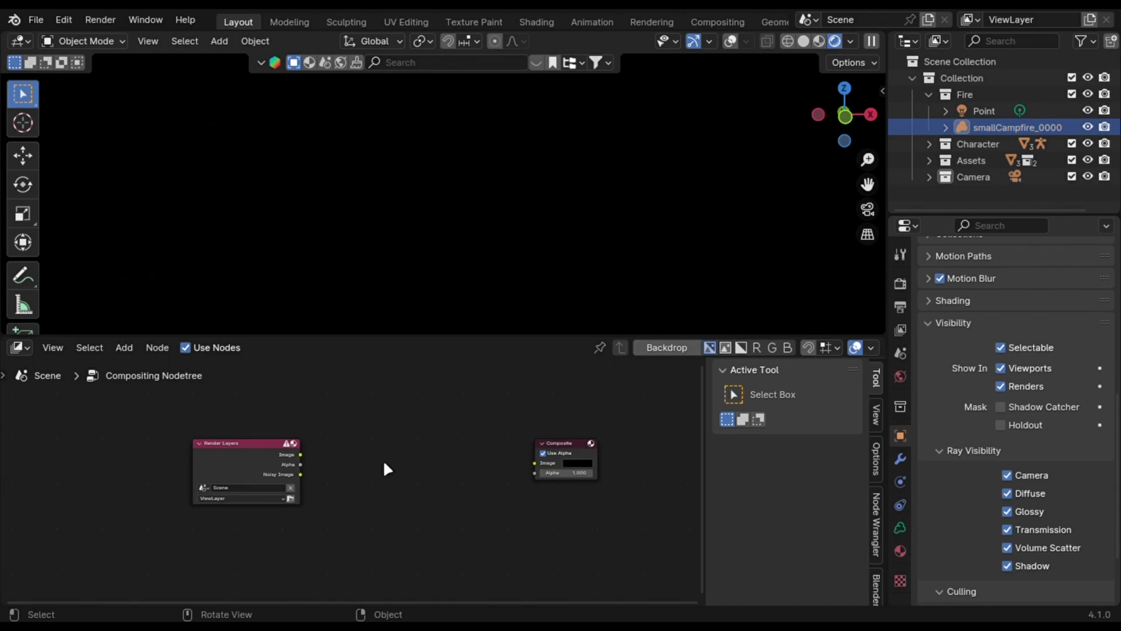
Add a Premium Lens Effect node and link Render Layers through it to the Composite node
key(shift+a)
text(pre)
key(Return)
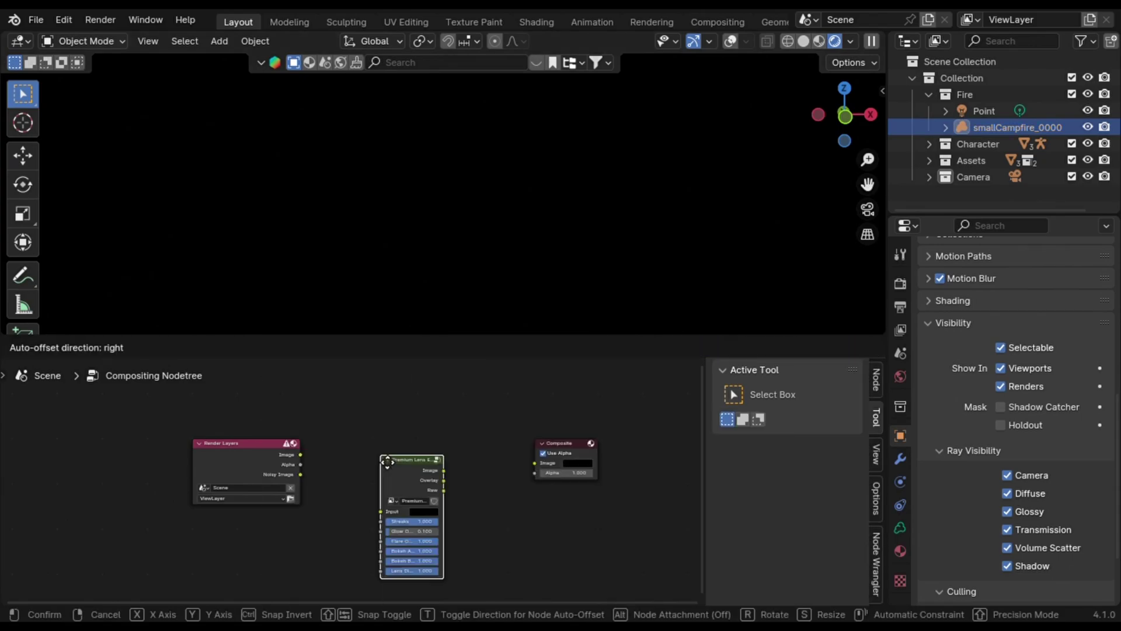
click(379, 444)
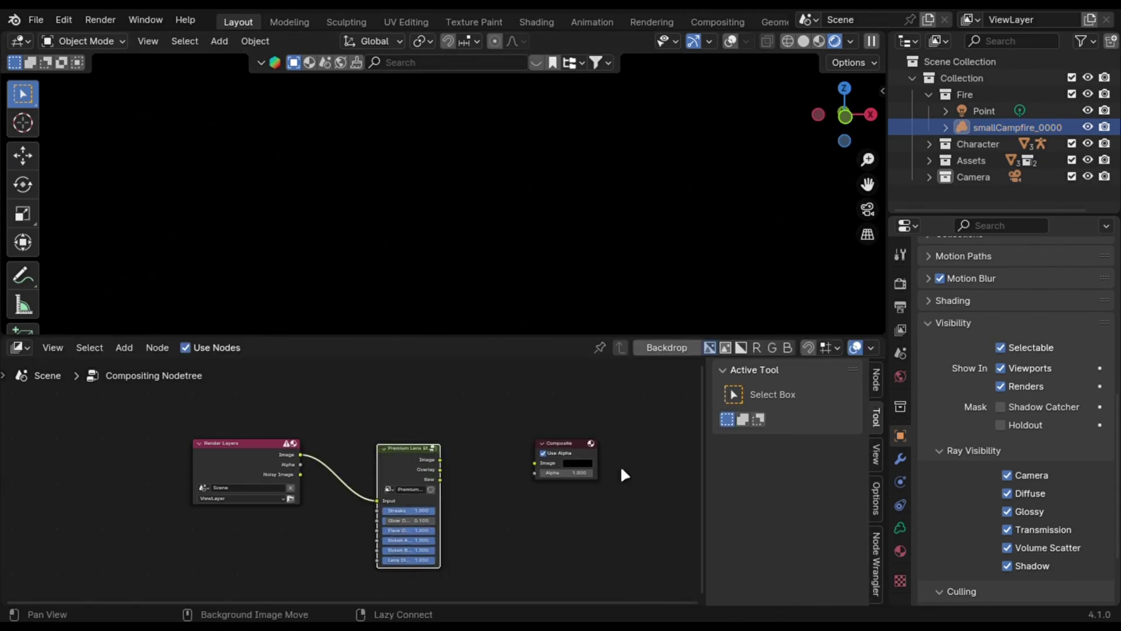
alt+right_drag(421, 467, 555, 454)
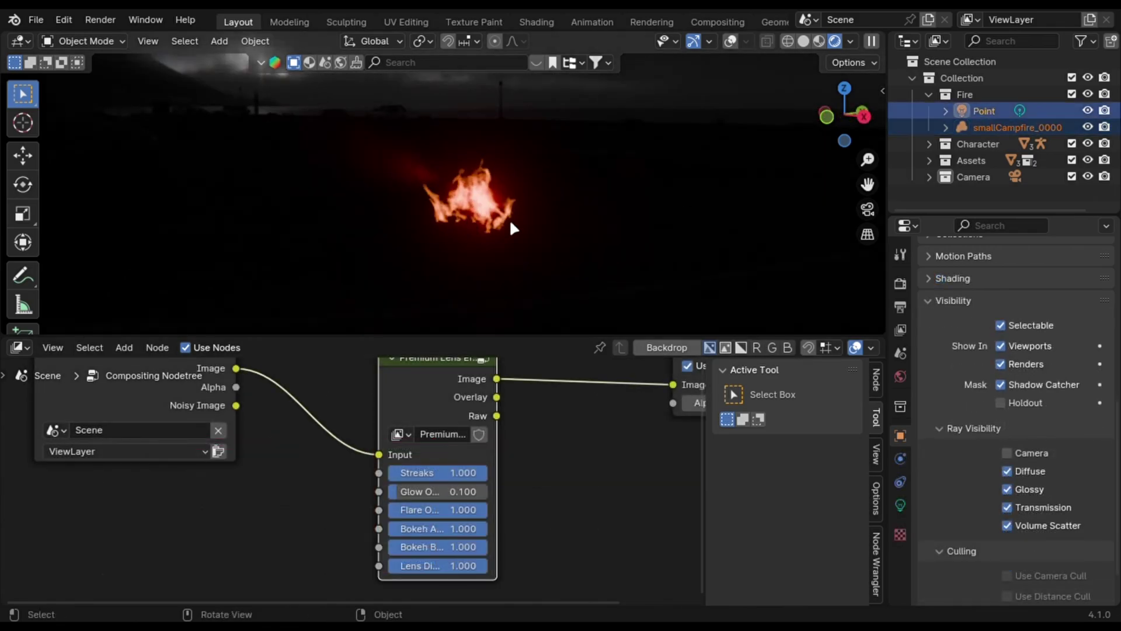
middle_drag(510, 221, 580, 212)
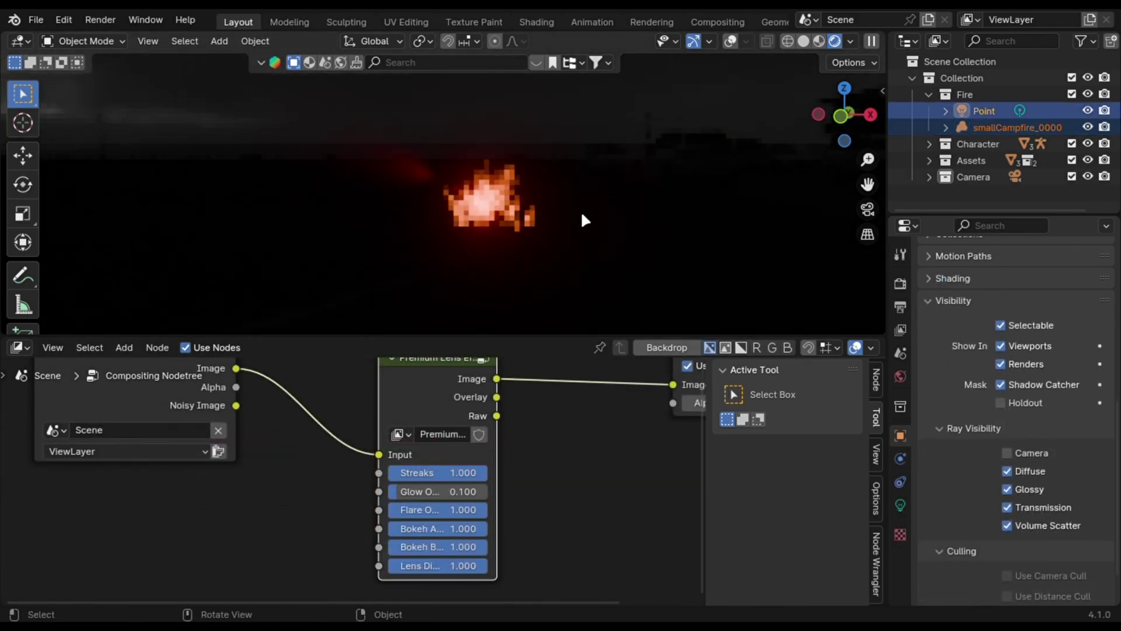
middle_drag(645, 237, 560, 211)
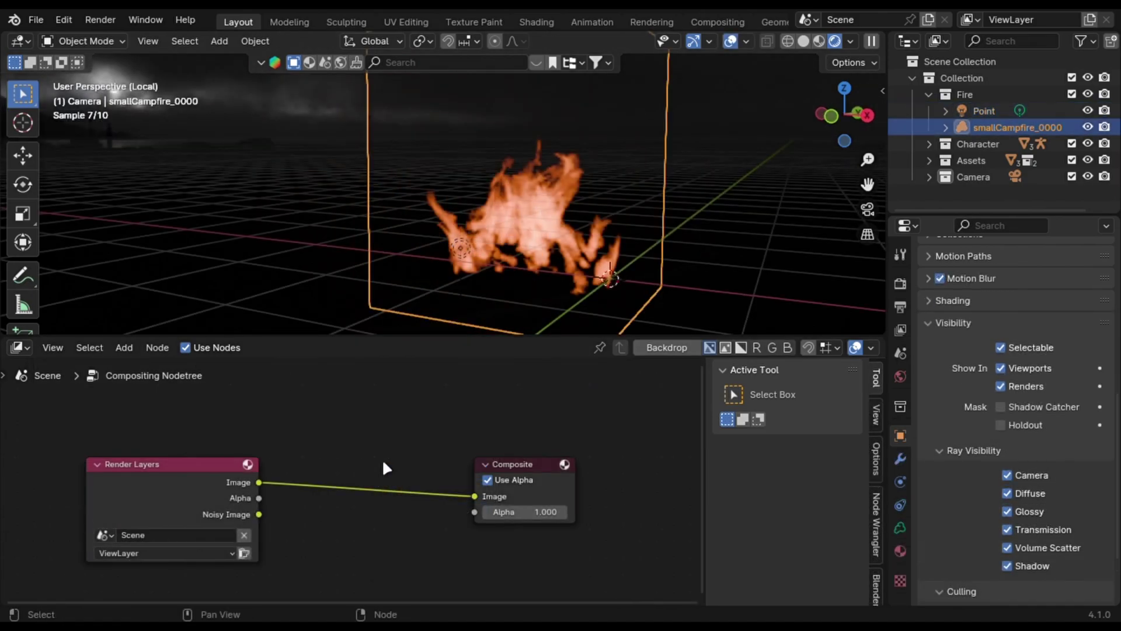
Drop a Glare node onto the compositor link and always show compositor results in the viewport
key(shift+a)
text(glare)
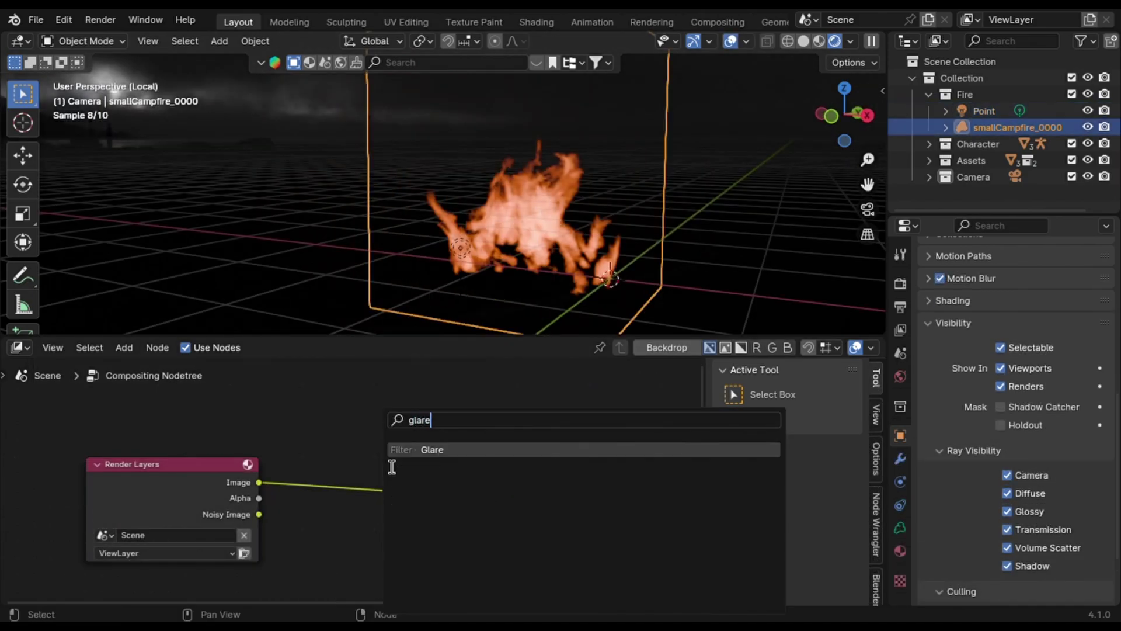
click(430, 451)
click(325, 458)
click(851, 46)
click(850, 42)
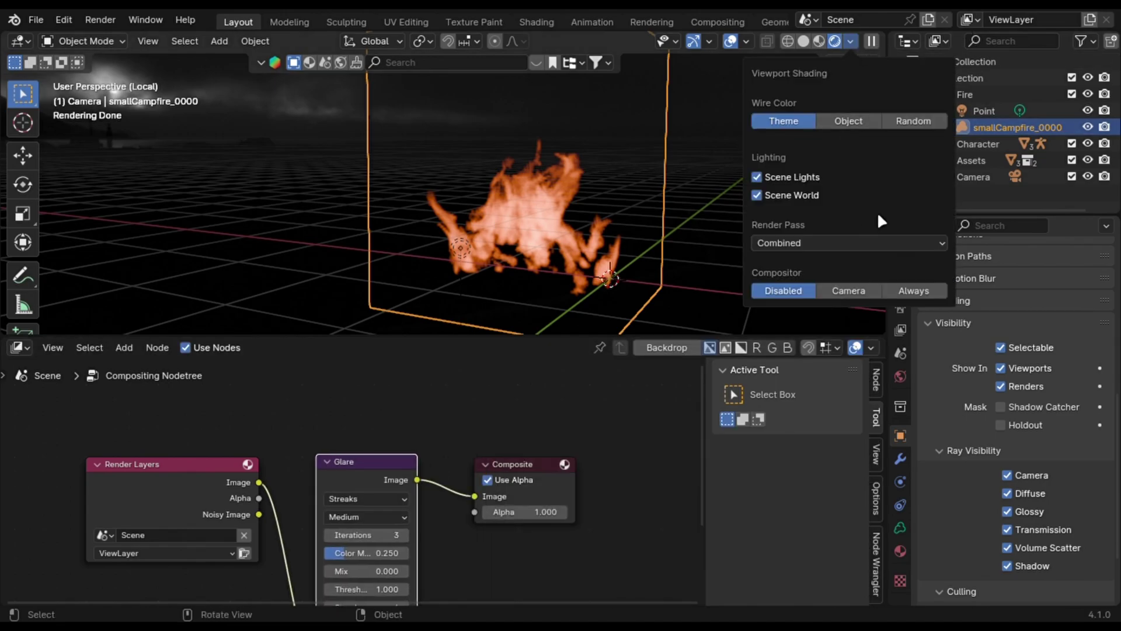
click(916, 288)
Set the Glare to Fog Glow with a raised threshold and size 8
click(385, 478)
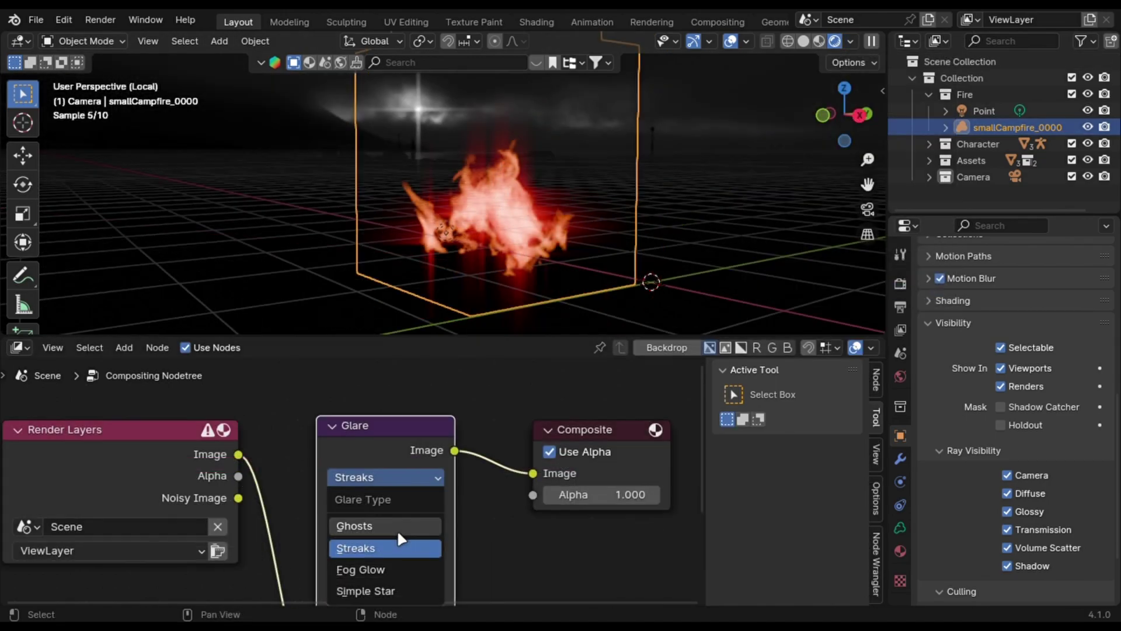
click(367, 571)
middle_drag(510, 533, 511, 501)
scroll(511, 501, up, 2)
mouse_move(386, 519)
mouse_down()
mouse_move(444, 518)
mouse_move(385, 533)
mouse_up()
click(469, 566)
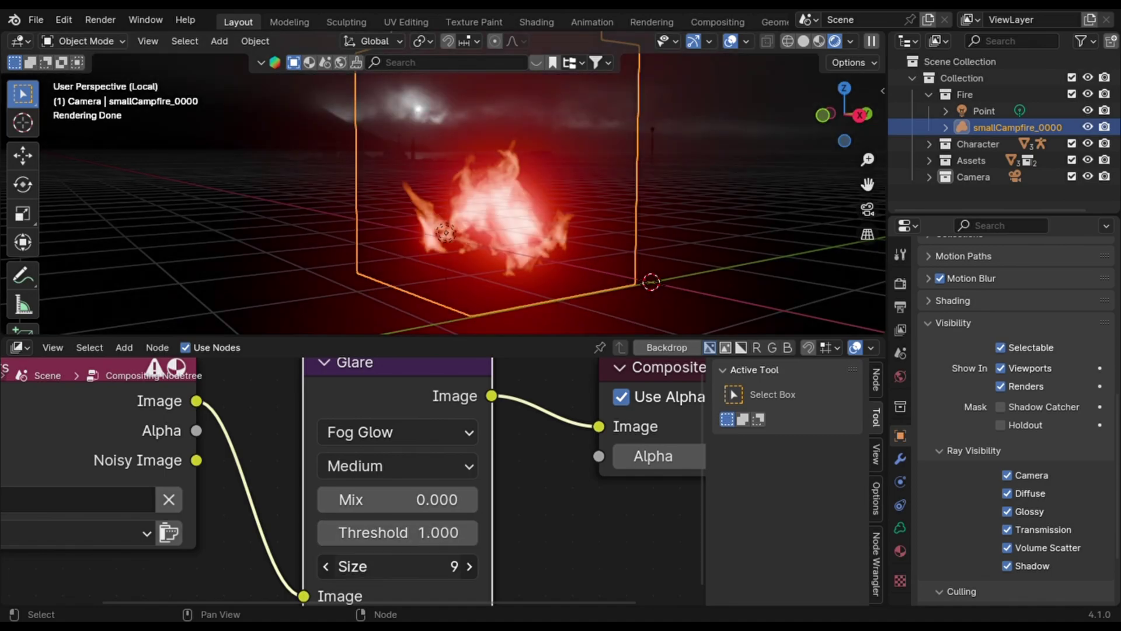
key(ctrl+z)
scroll(511, 208, down, 3)
key(Home)
Insert Lens Distortion after Glare with Fit on and distortion and dispersion at 0.010
key(shift+a)
text(dis)
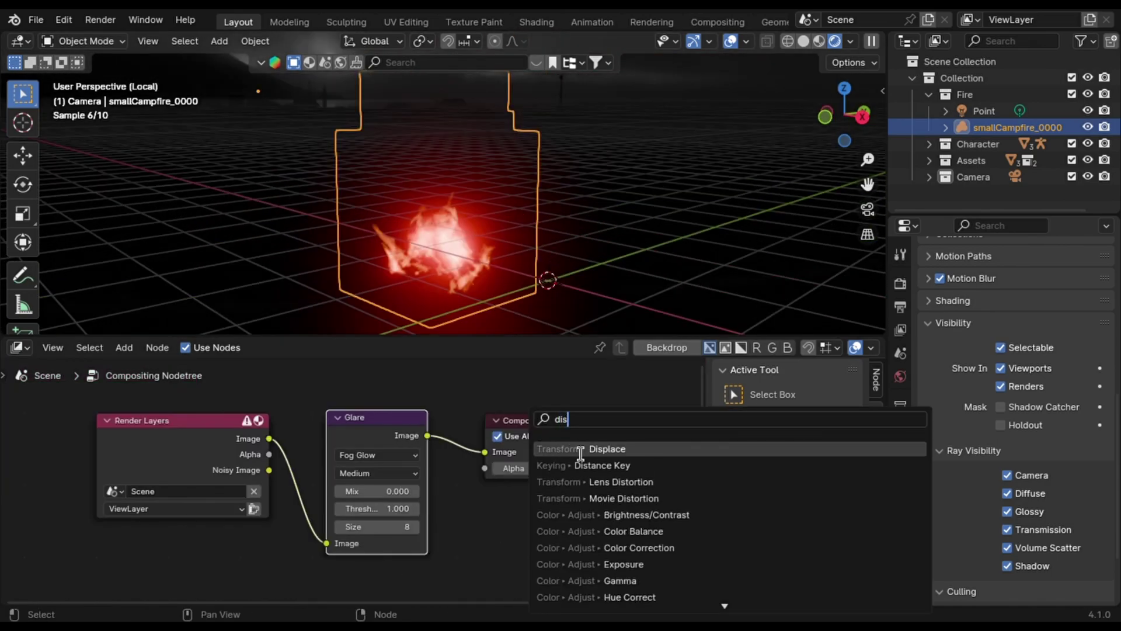
click(601, 483)
click(542, 494)
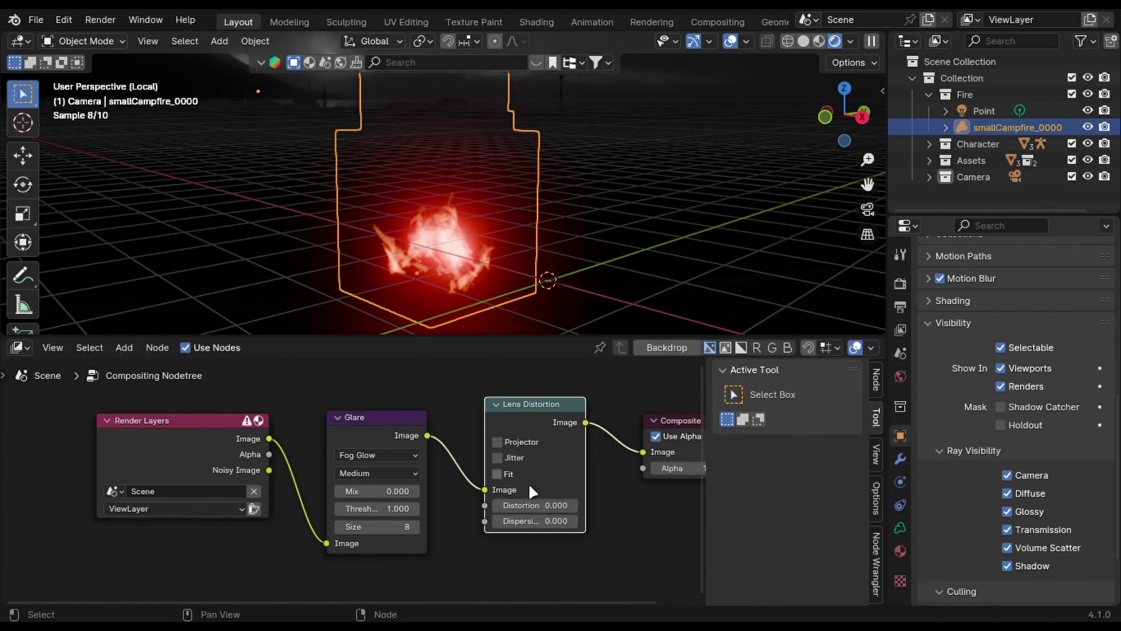
click(498, 474)
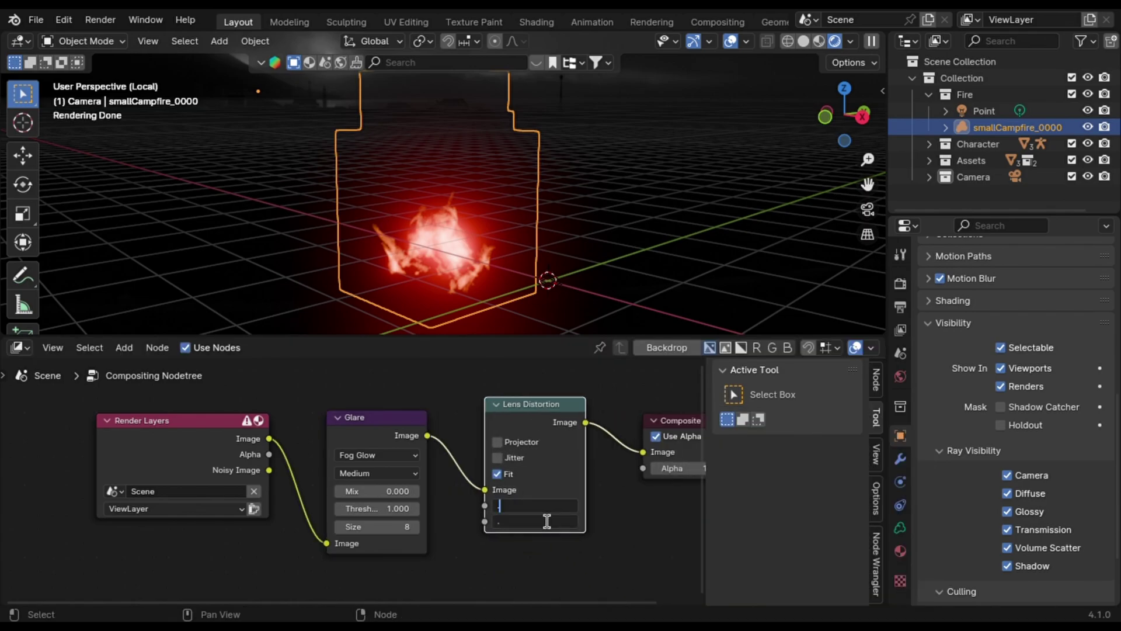
text(.01)
key(Return)
key(KP_0)
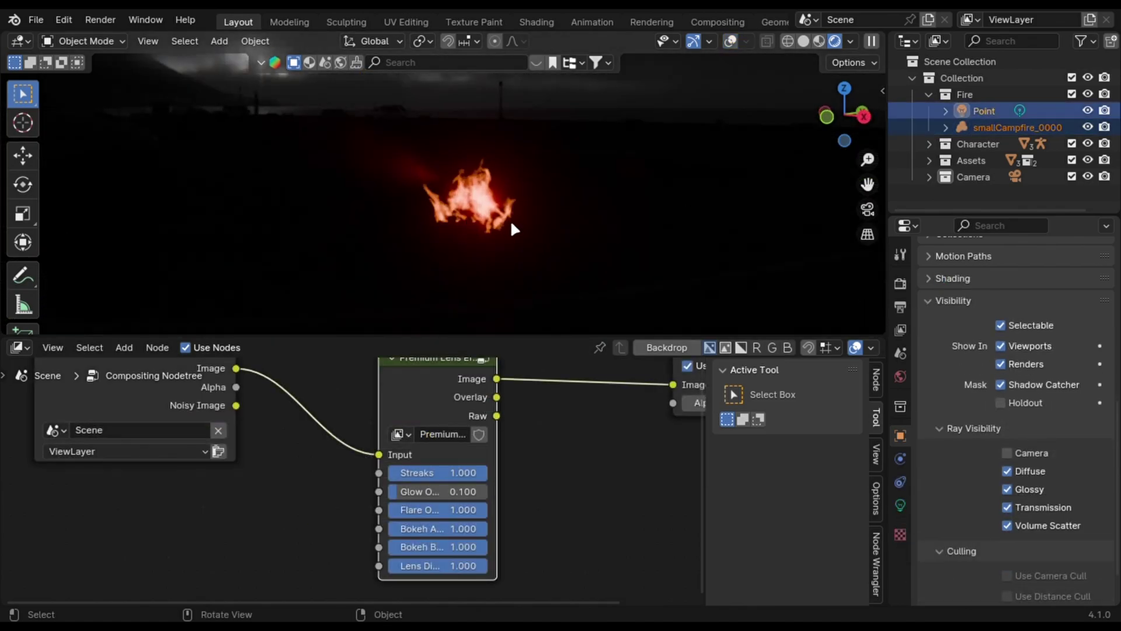
middle_drag(514, 228, 602, 194)
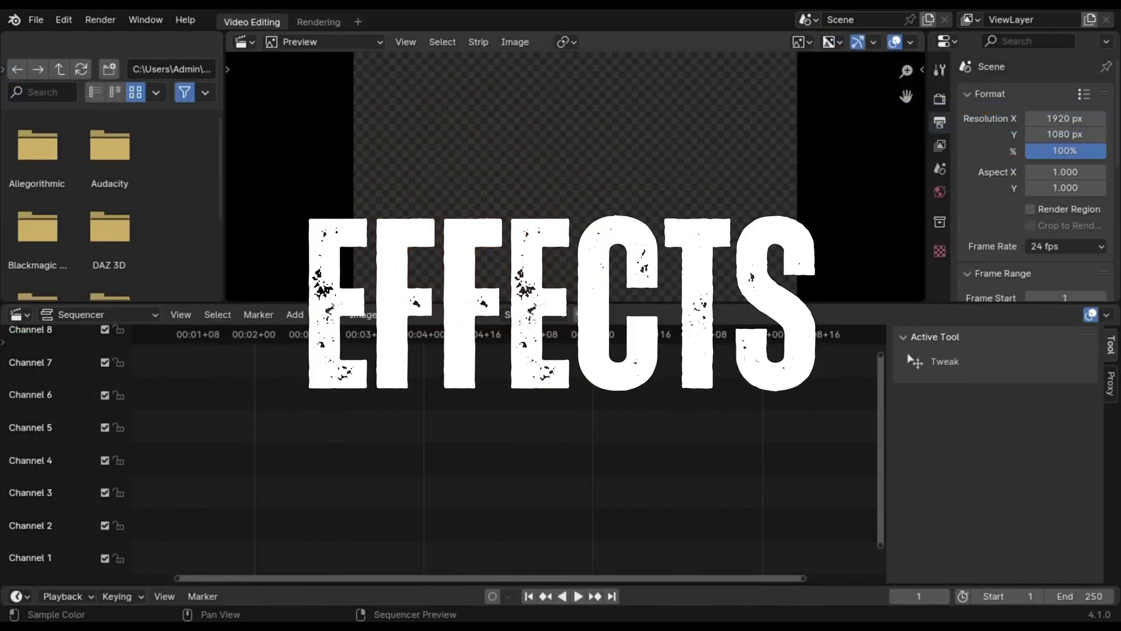
Start a new Video Editing file and add the knight image strip, extended to about 7 seconds
key(ctrl+n)
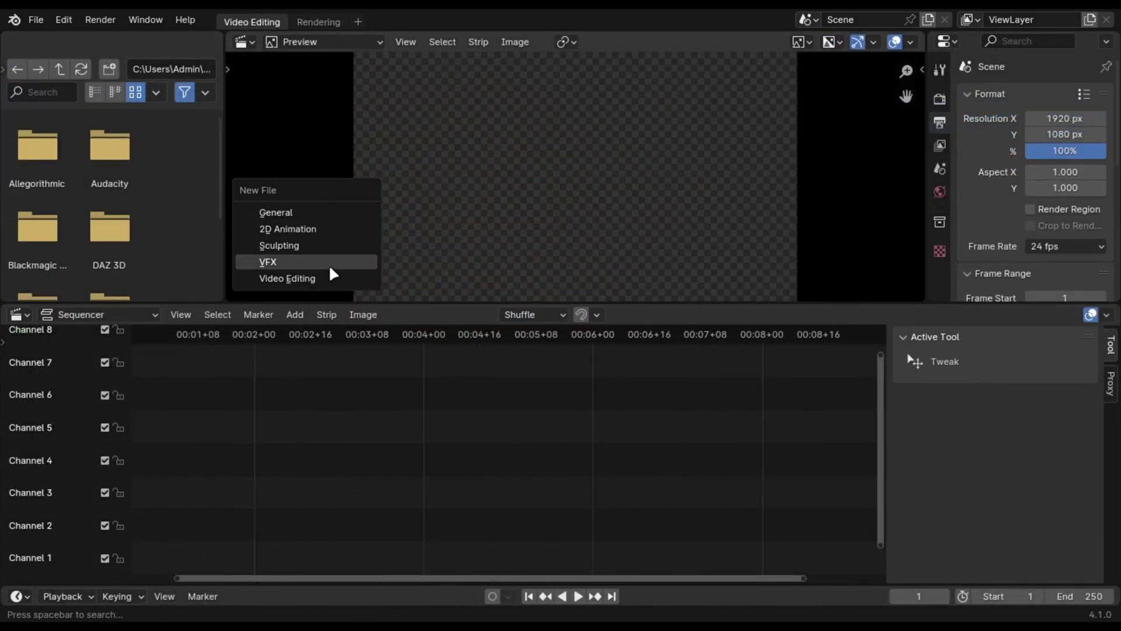
click(332, 283)
key(Home)
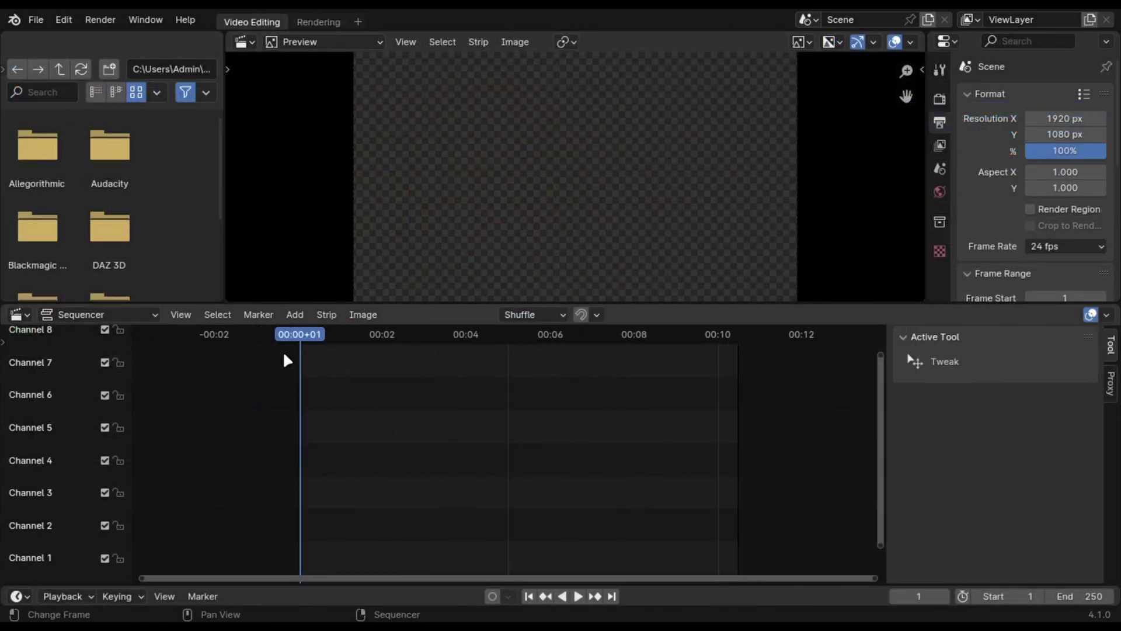
click(288, 314)
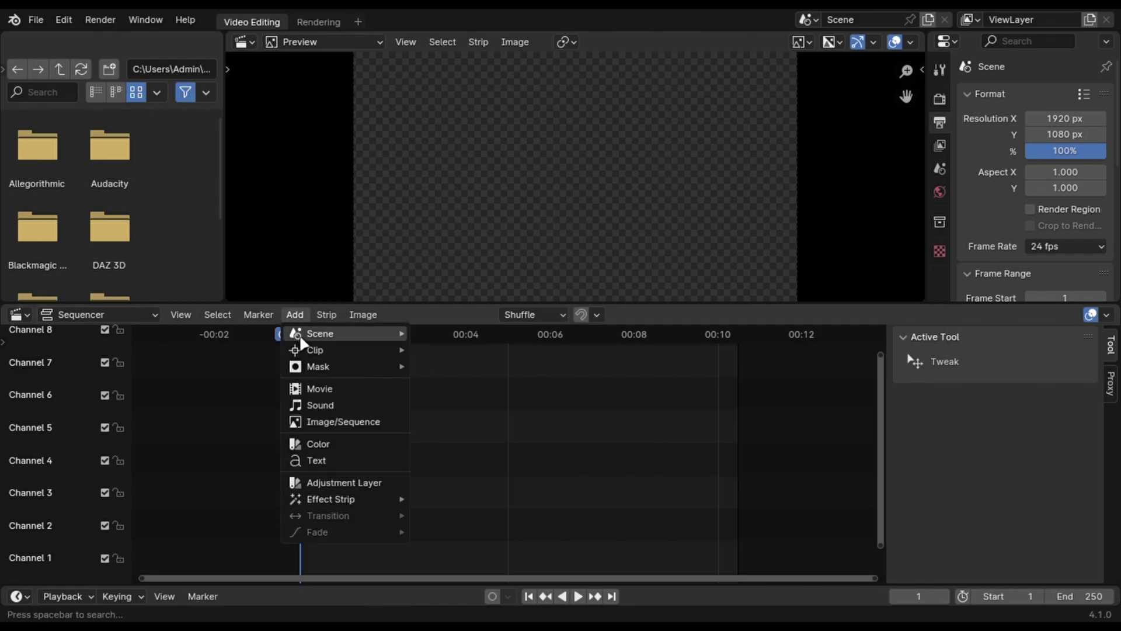
click(340, 431)
scroll(576, 176, up, 6)
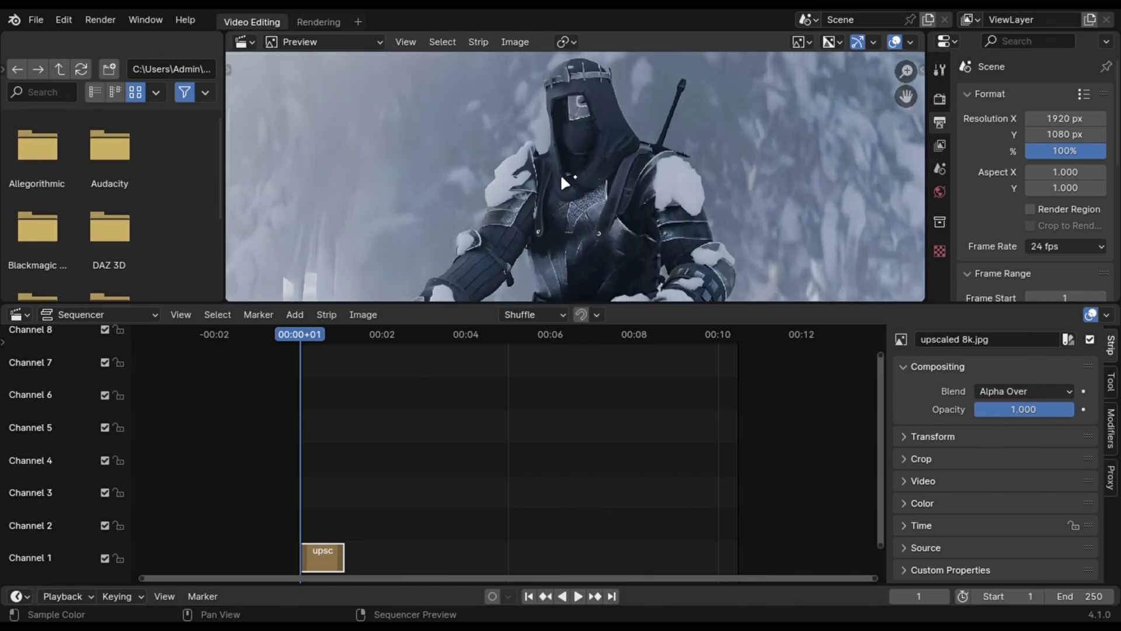
scroll(637, 172, down, 5)
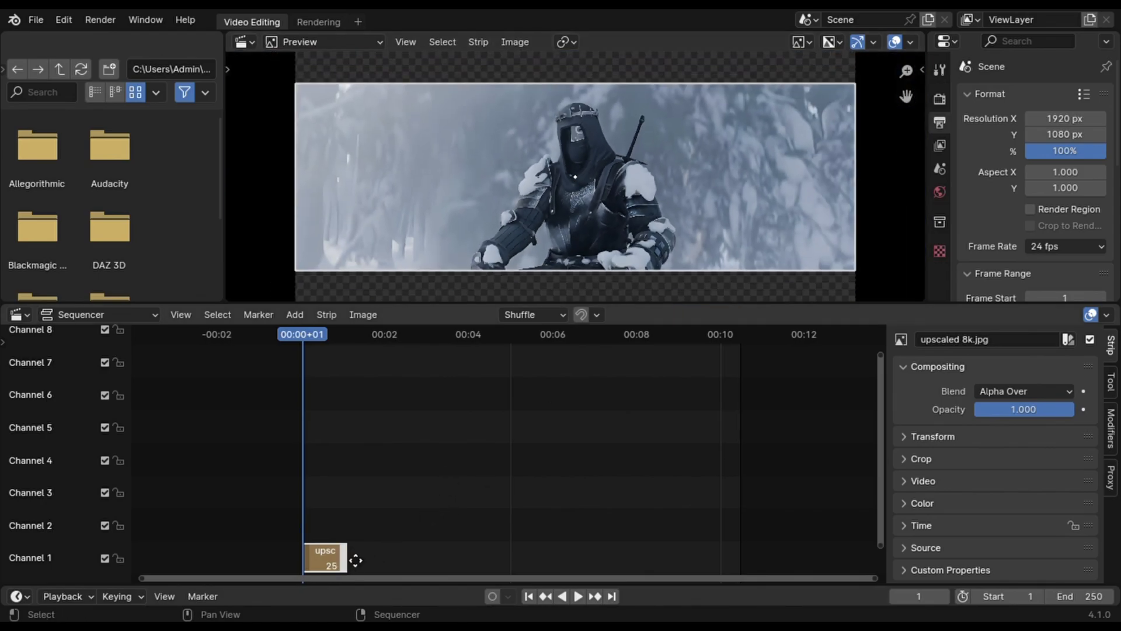
drag(349, 557, 590, 557)
Add the snow movie strip above it, blended with Screen at 1.000 opacity
click(295, 316)
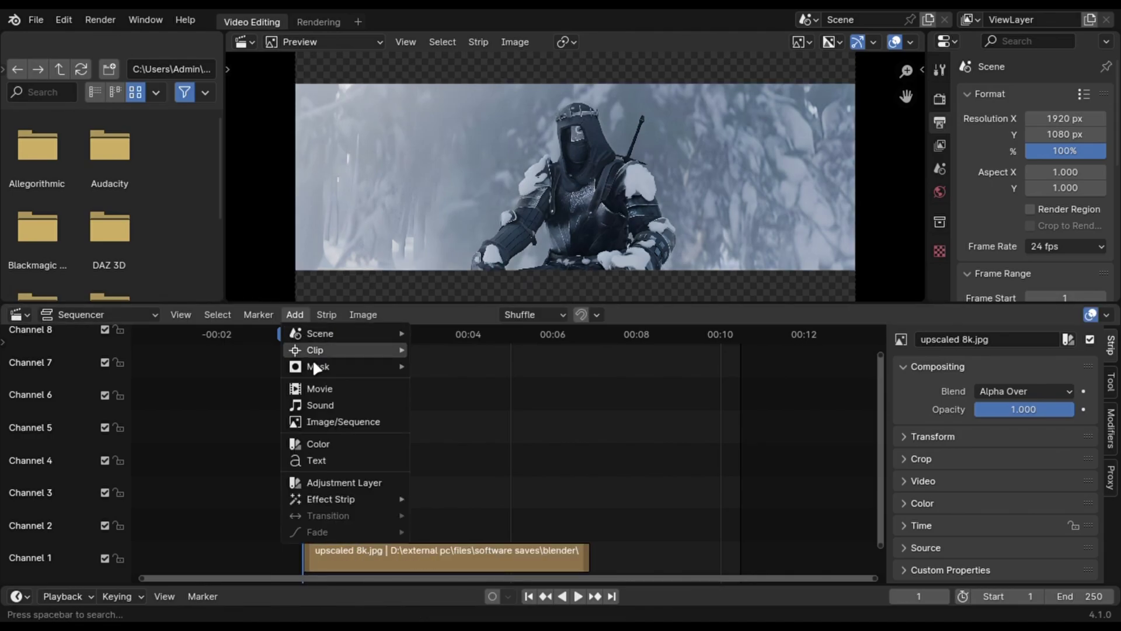
click(330, 389)
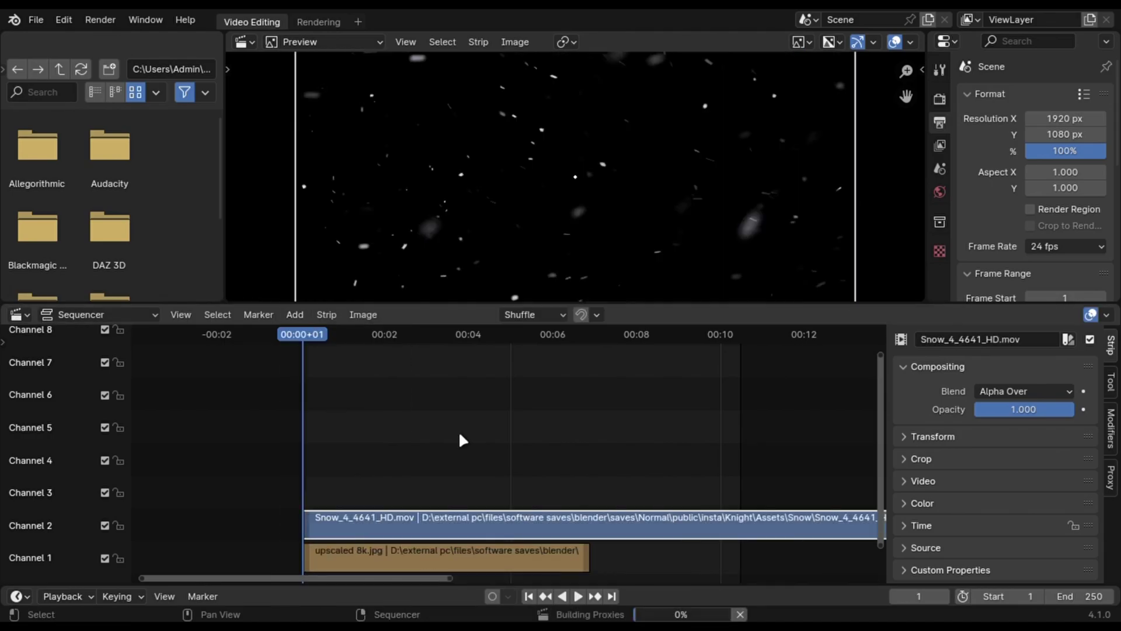
scroll(566, 112, down, 2)
scroll(581, 144, up, 1)
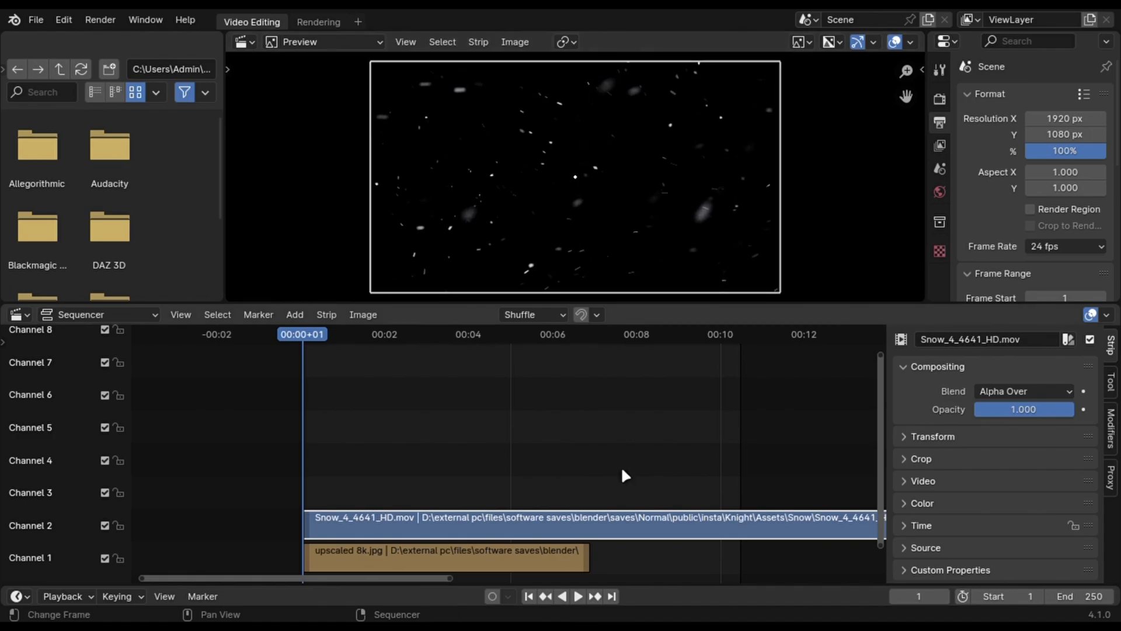
key(space)
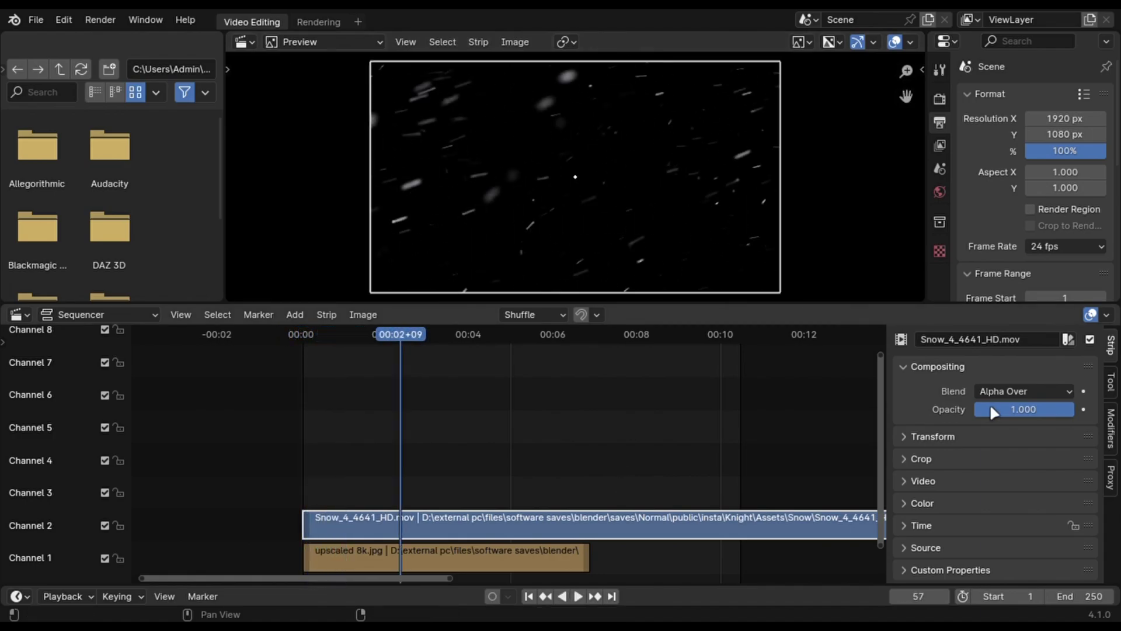
click(991, 395)
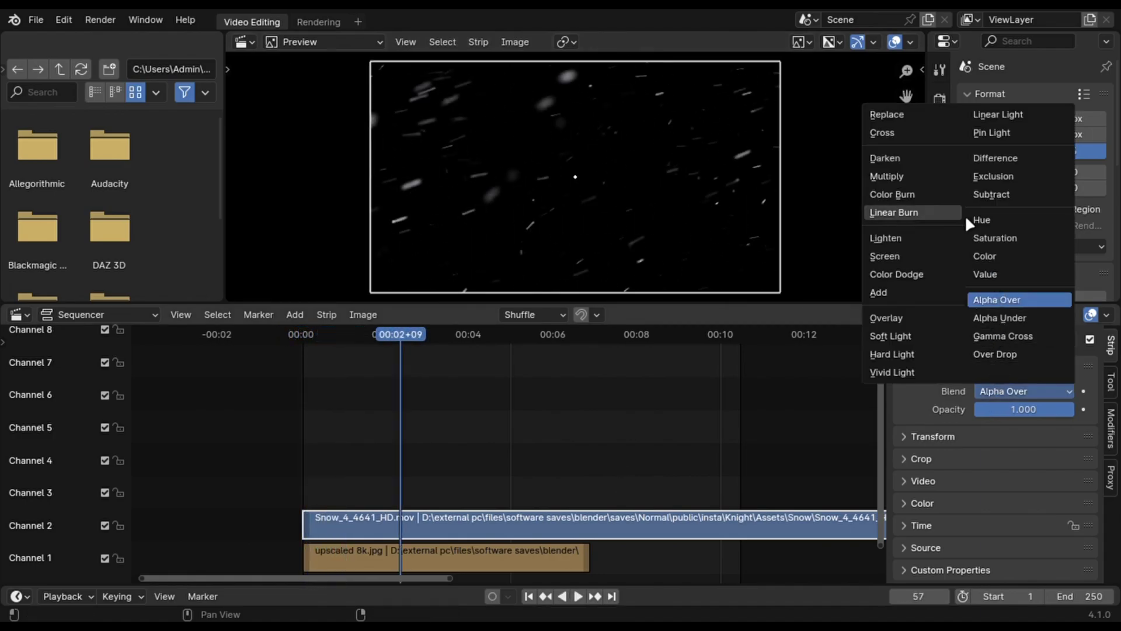
click(910, 257)
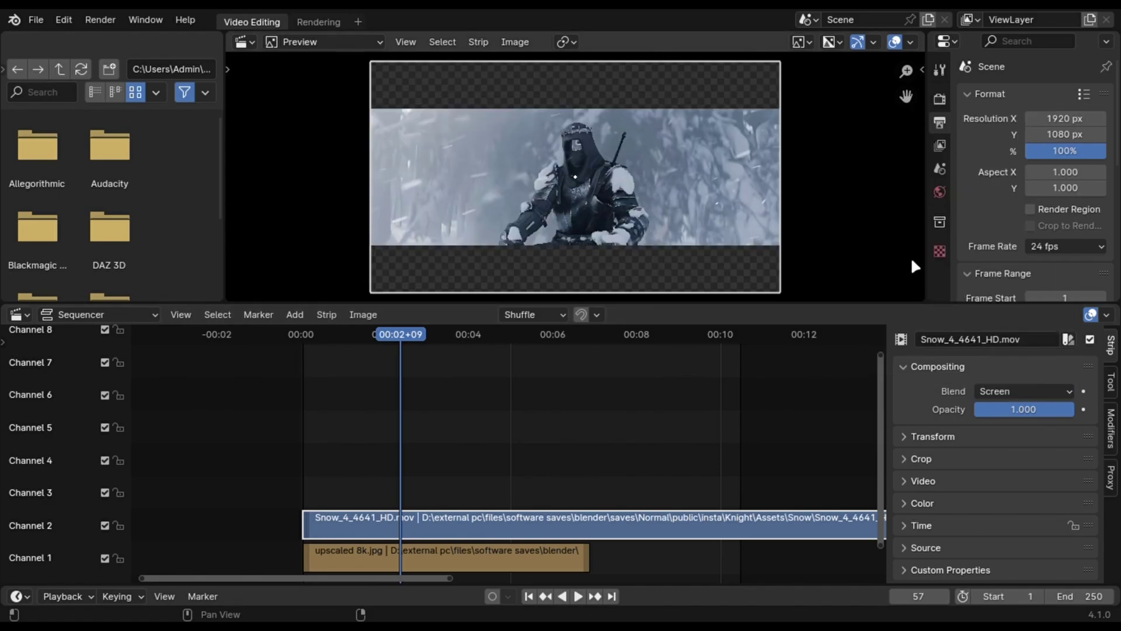
scroll(878, 270, up, 4)
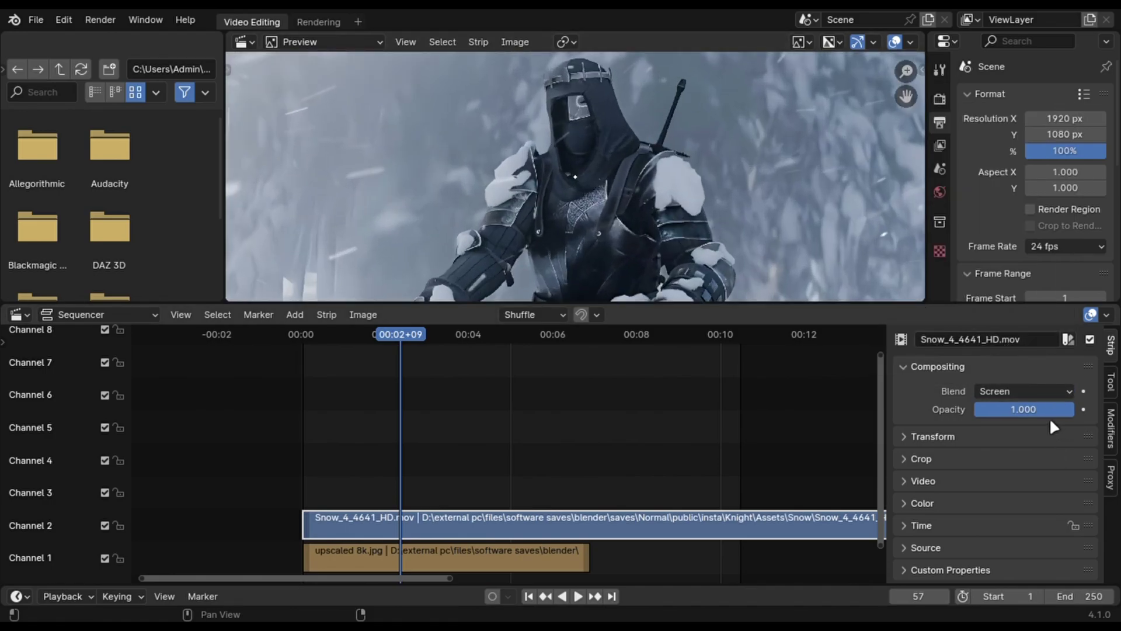
drag(995, 409, 1055, 409)
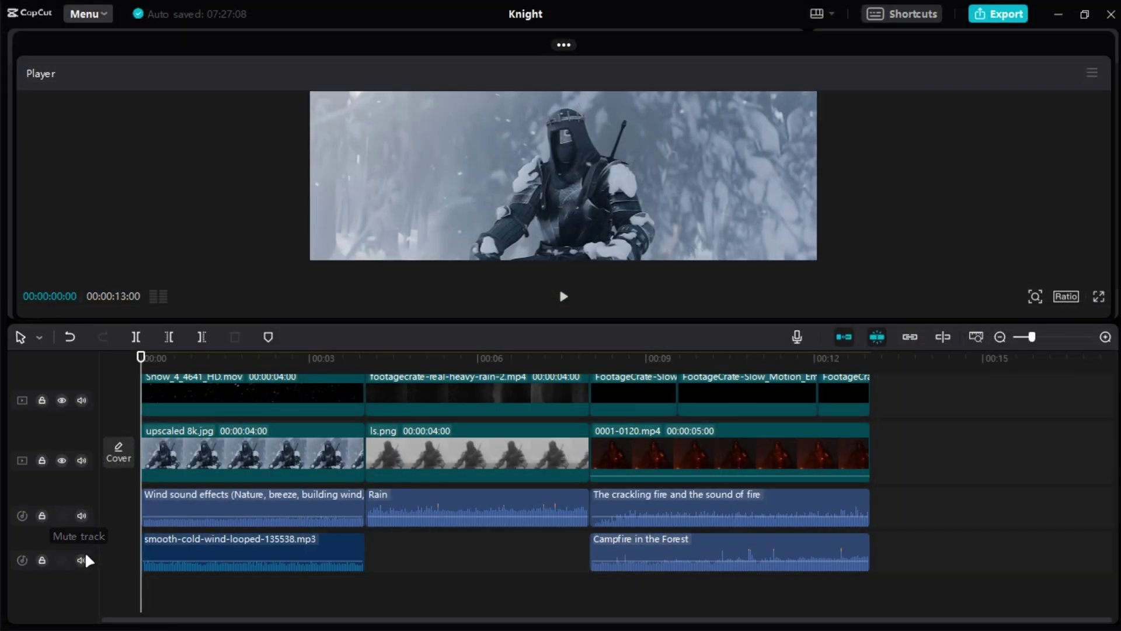
Mute the looped wind audio and wind sound effects tracks, then play the edit
click(81, 560)
click(82, 515)
key(space)
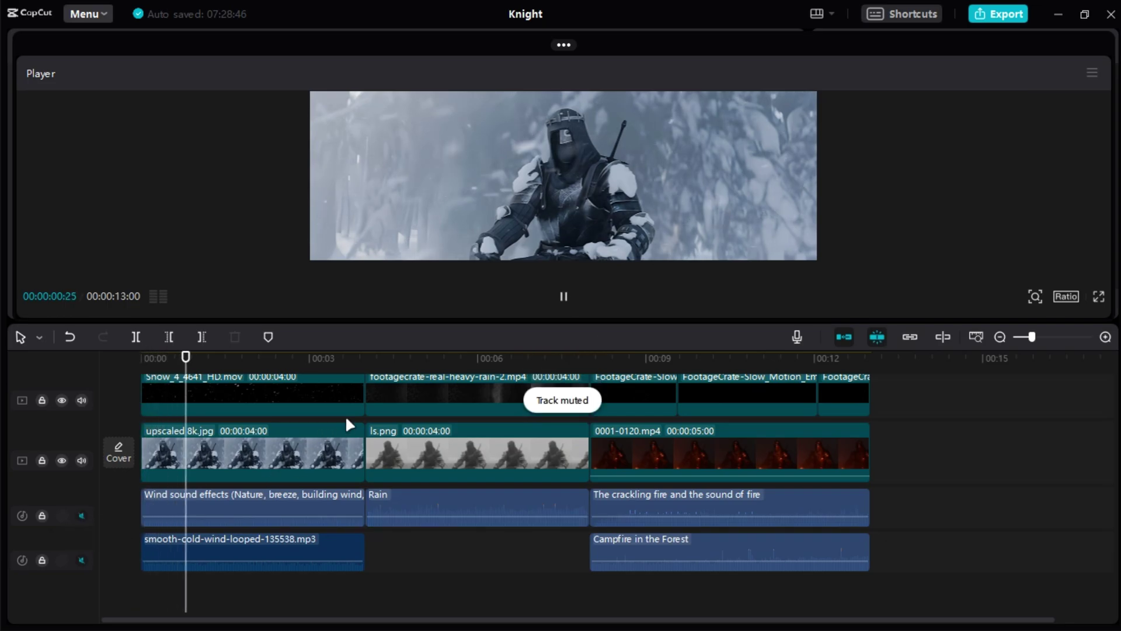
scroll(1087, 221, down, 4)
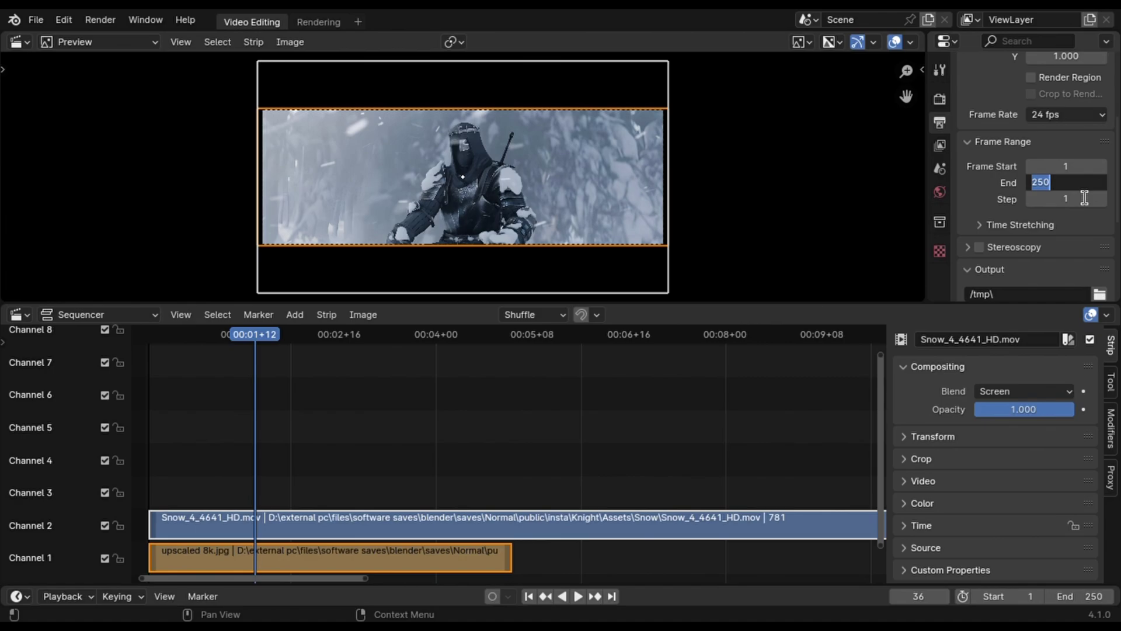
Set the scene's end frame to 120 and bring up the Render menu for audio export
key(Return)
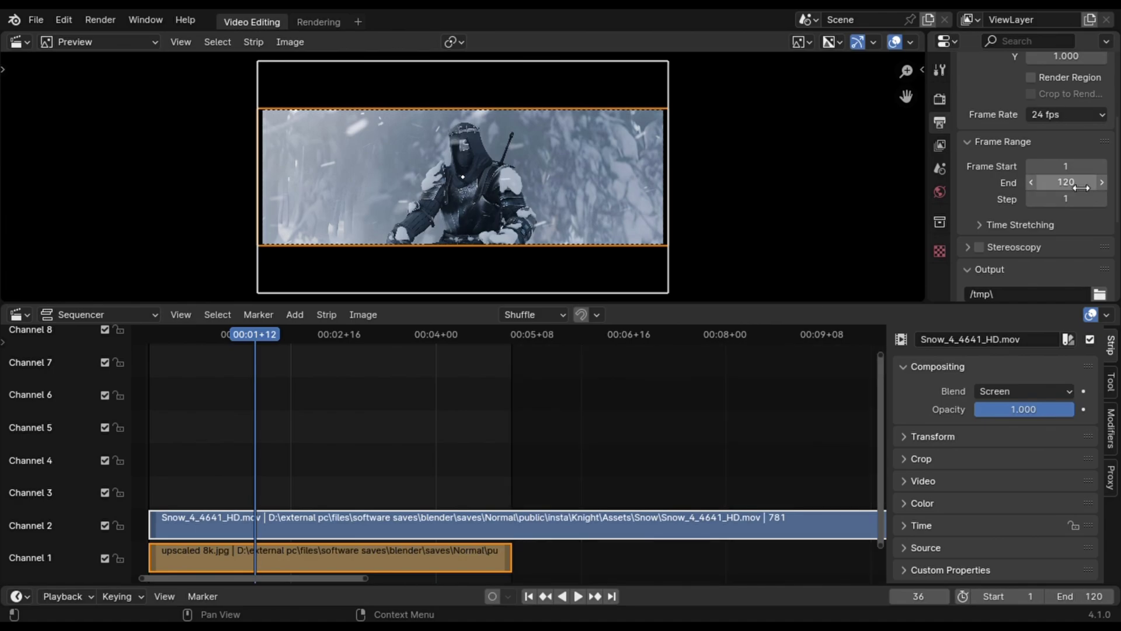
scroll(1110, 213, down, 5)
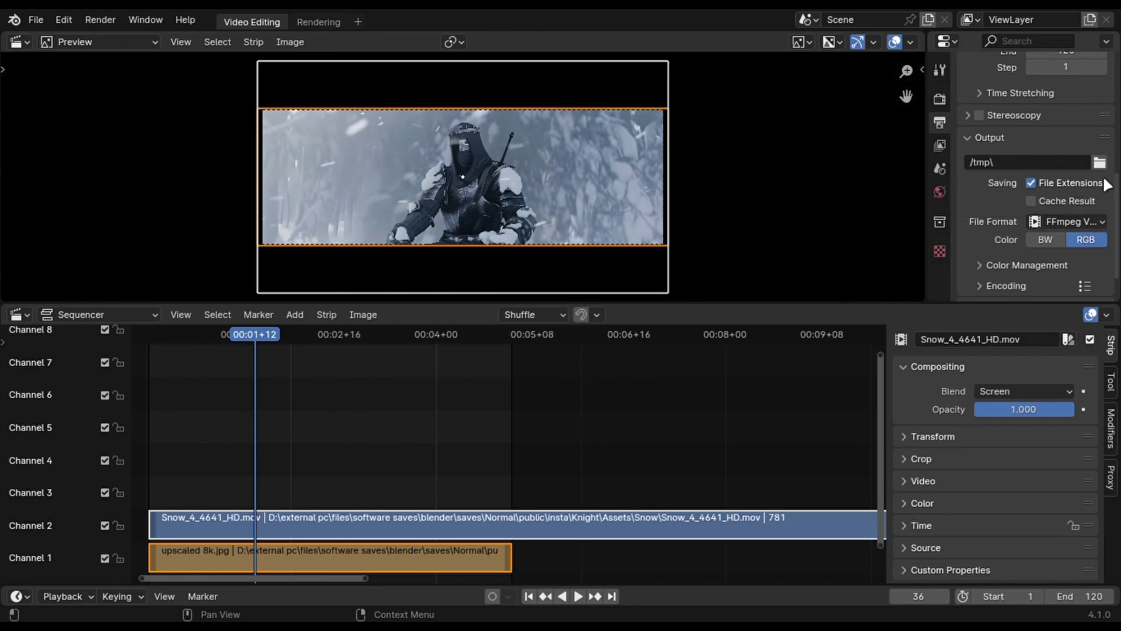
click(102, 21)
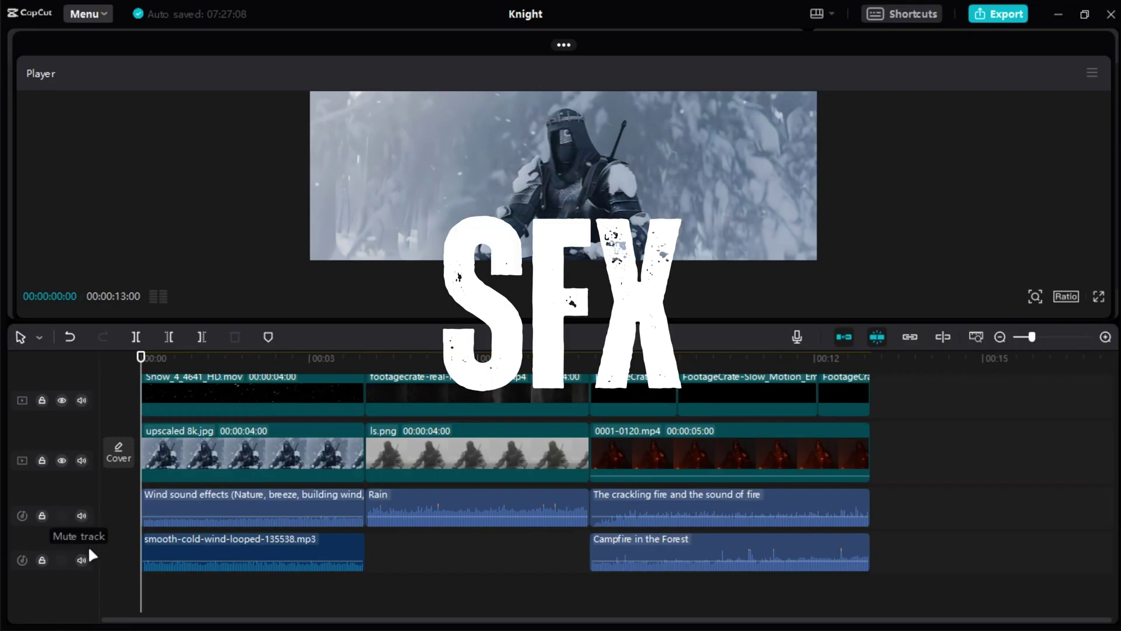
click(82, 560)
click(81, 515)
key(space)
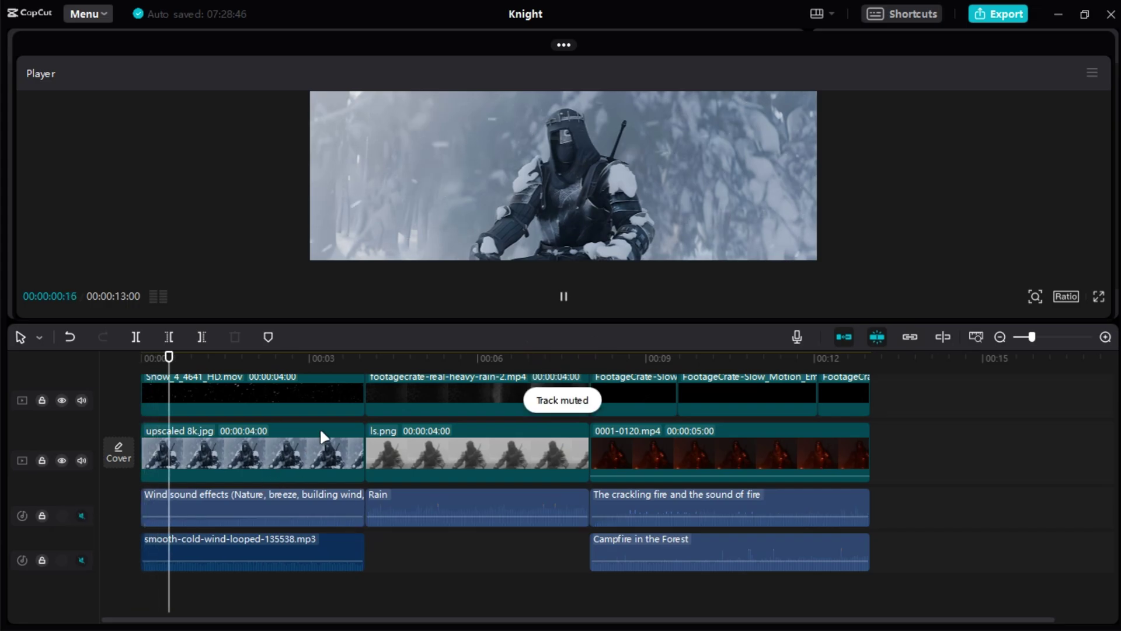
ctrl+scroll(551, 422, up, 1)
ctrl+scroll(549, 423, down, 3)
ctrl+scroll(421, 351, down, 2)
click(82, 515)
click(81, 560)
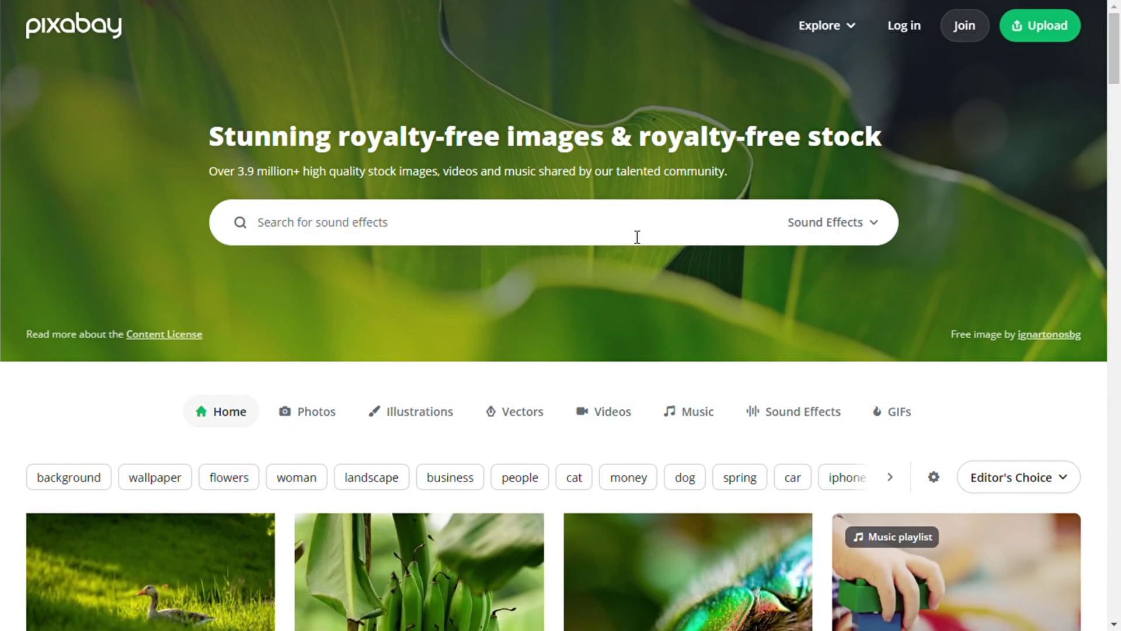
Search Pixabay's sound effects for 'rain'
drag(333, 143, 570, 155)
click(520, 218)
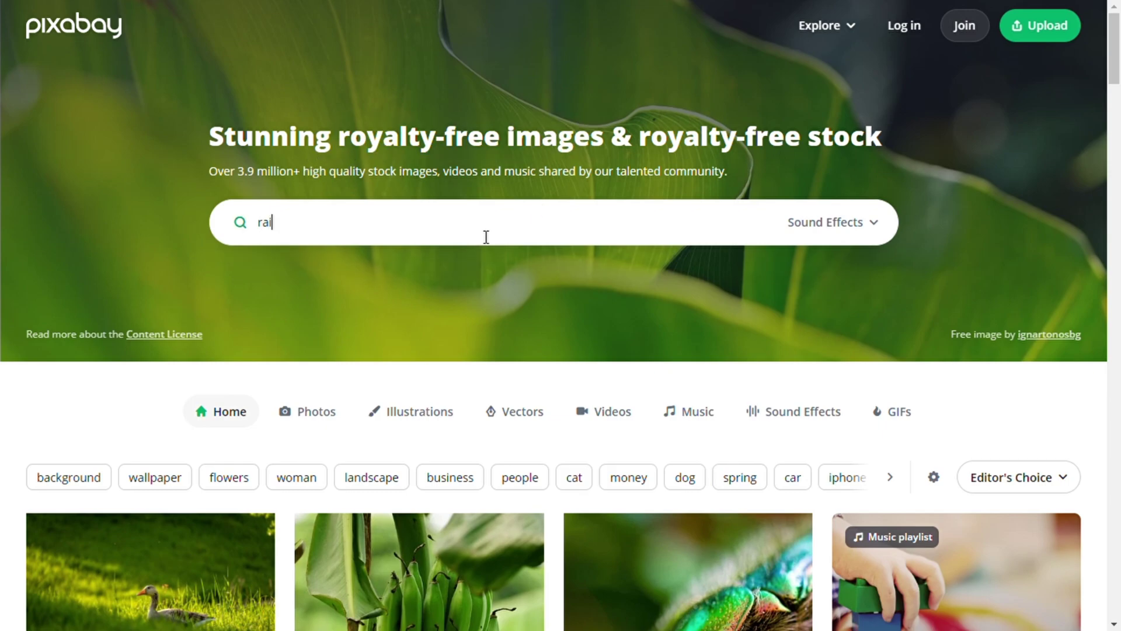
text(rain)
key(Return)
scroll(498, 238, down, 5)
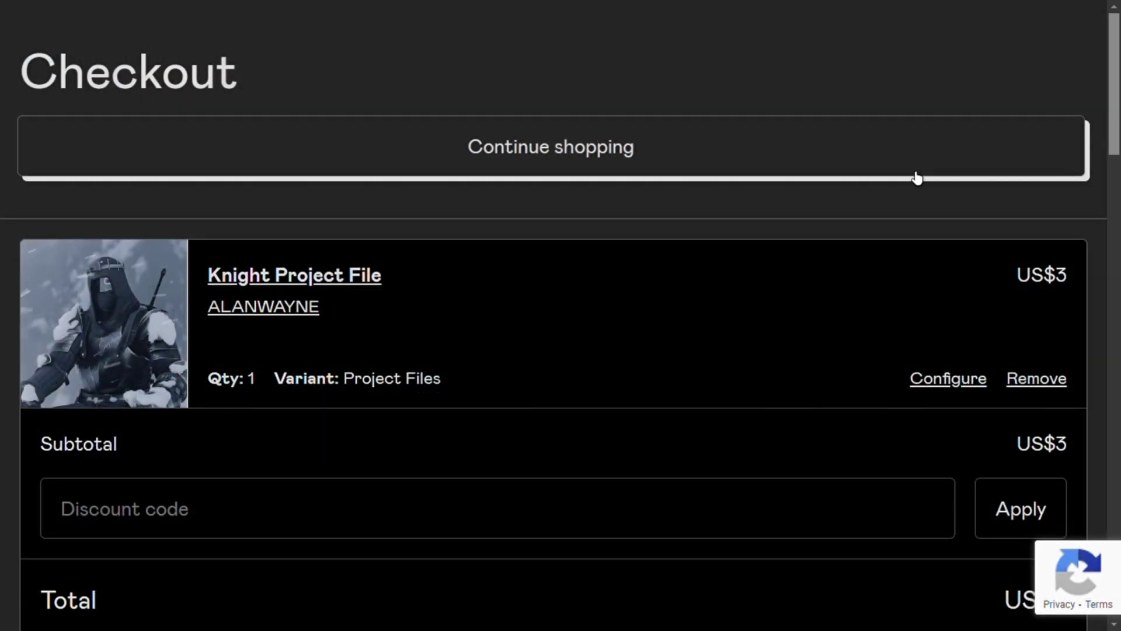
Apply the extra3d discount code to the Knight Project File, bringing the total from US$3 to US$0
scroll(809, 236, down, 2)
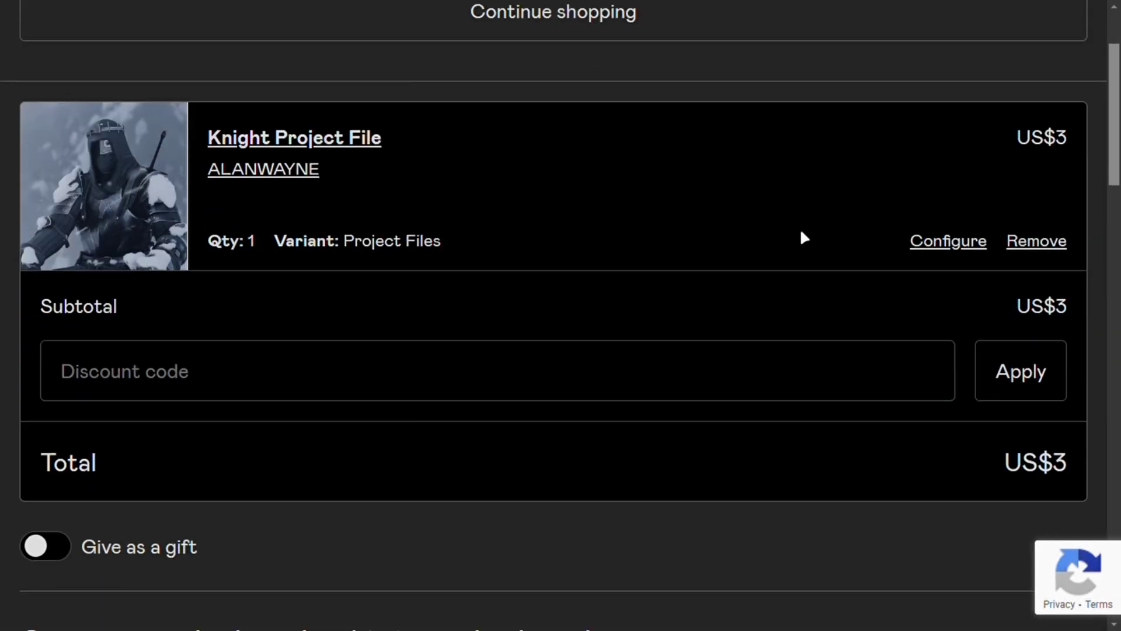
click(268, 389)
text(extra3d)
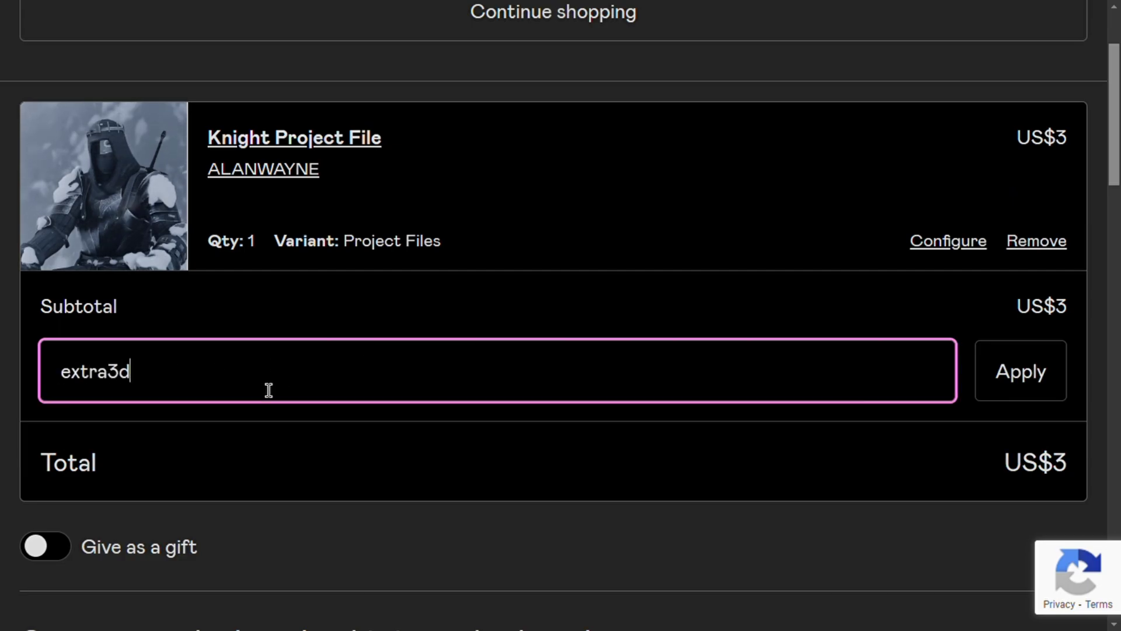
key(Return)
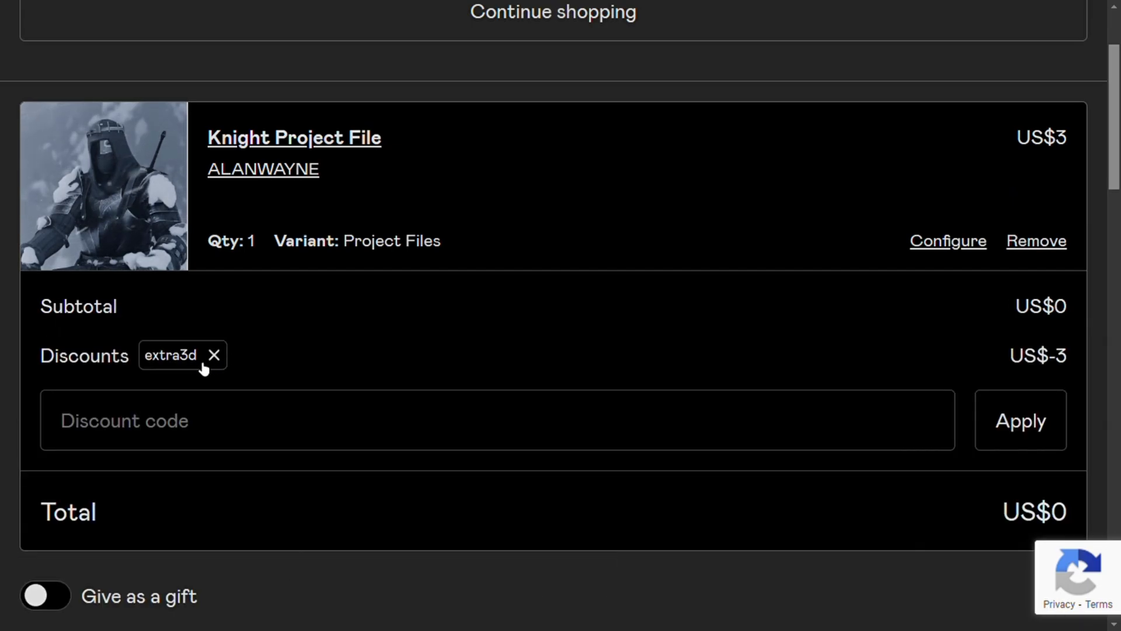